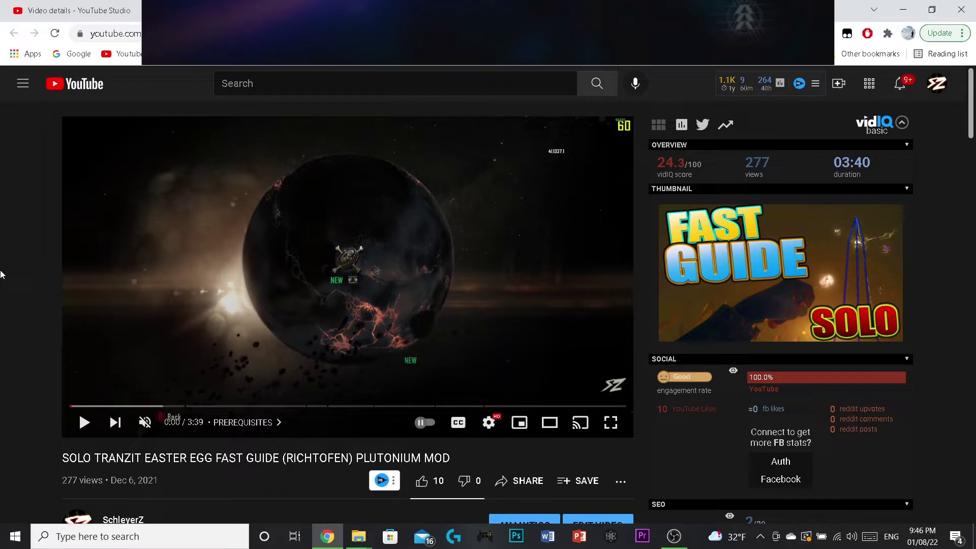
Scroll down the YouTube video page and expand its full description
{"action": "scroll", "coordinate": [55, 348], "scroll_direction": "down", "scroll_amount": 2}
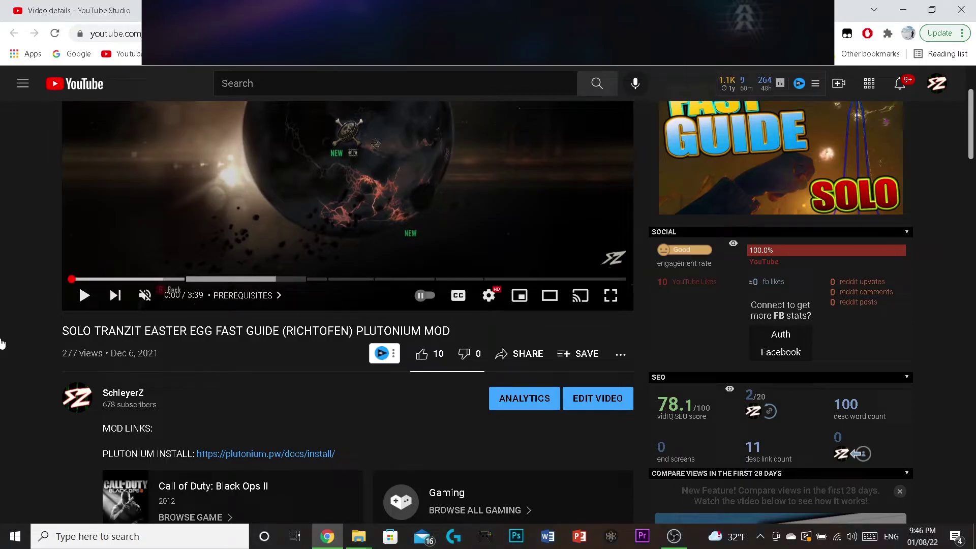
{"action": "scroll", "coordinate": [110, 362], "scroll_direction": "down", "scroll_amount": 1}
{"action": "scroll", "coordinate": [99, 421], "scroll_direction": "down", "scroll_amount": 1}
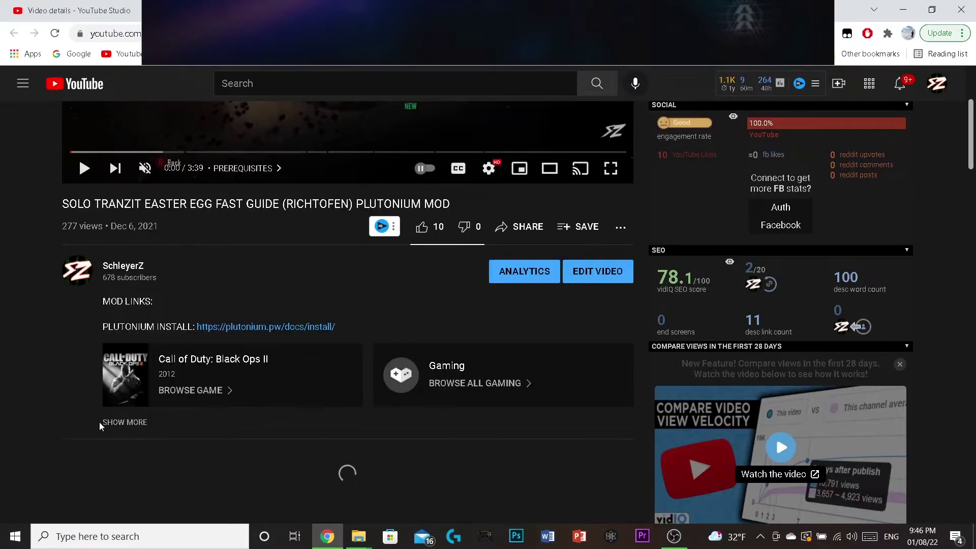
{"action": "left_click", "coordinate": [130, 422]}
{"action": "scroll", "coordinate": [2, 348], "scroll_direction": "down", "scroll_amount": 2}
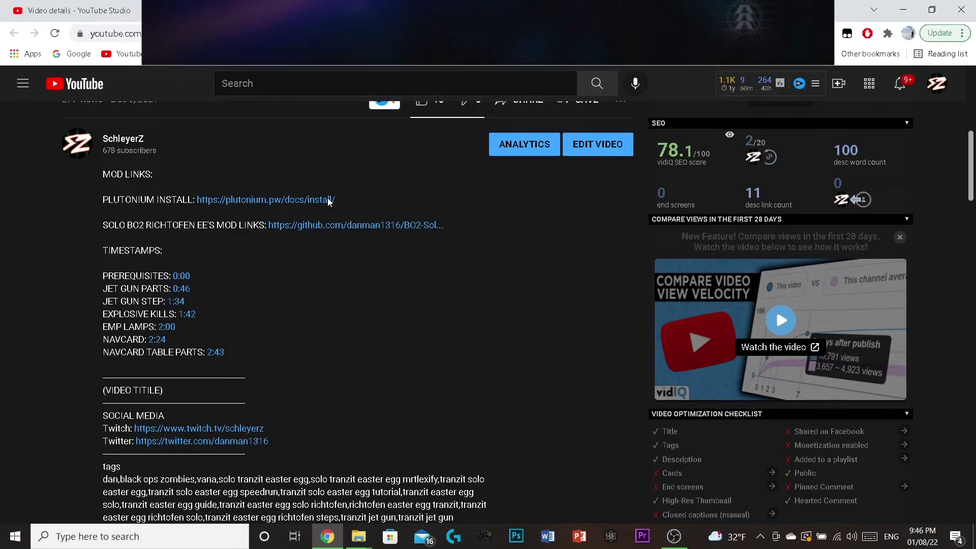
Look over the description's mod links, then switch to the BO2-Solo-Richtofen-EE GitHub tab
{"action": "scroll", "coordinate": [170, 424], "scroll_direction": "up", "scroll_amount": 6}
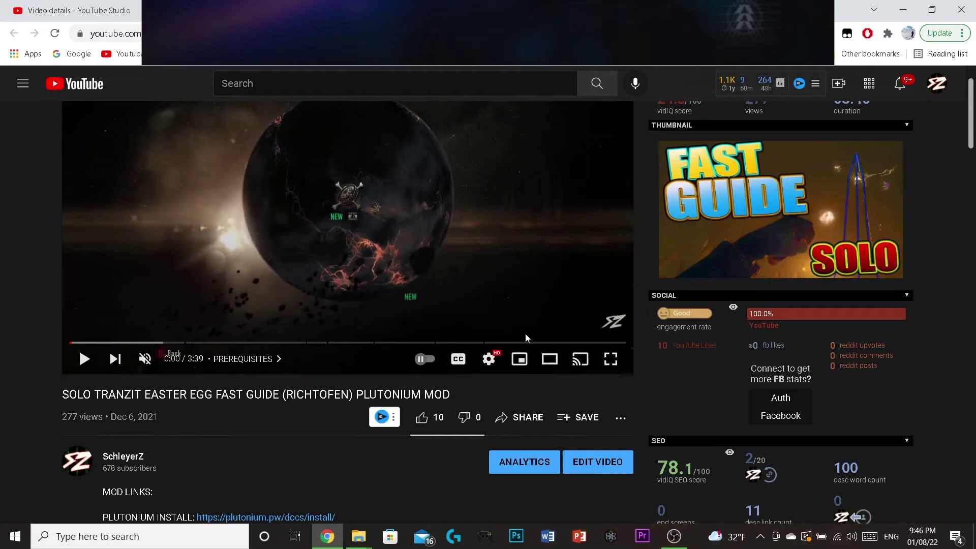
{"action": "scroll", "coordinate": [526, 338], "scroll_direction": "up", "scroll_amount": 1}
{"action": "scroll", "coordinate": [11, 286], "scroll_direction": "down", "scroll_amount": 6}
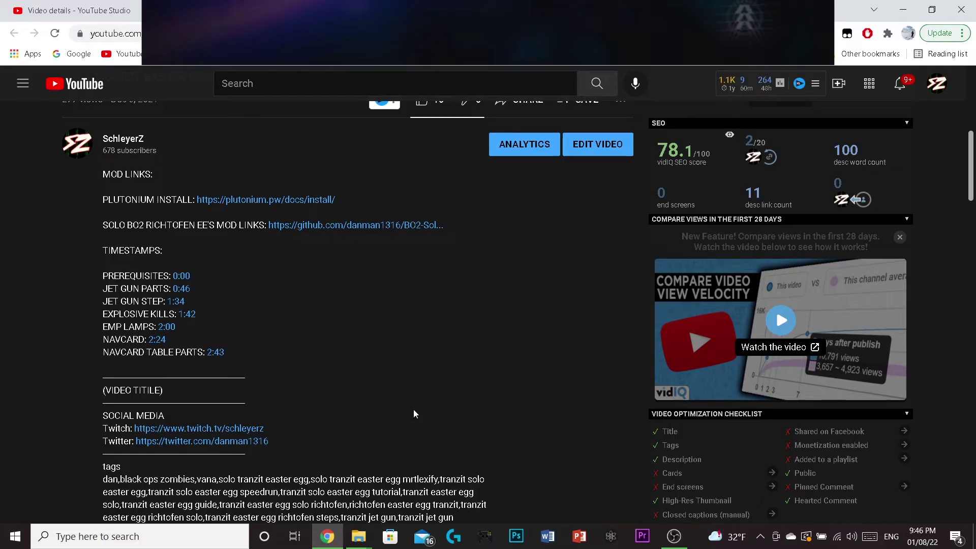
{"action": "scroll", "coordinate": [410, 367], "scroll_direction": "down", "scroll_amount": 2}
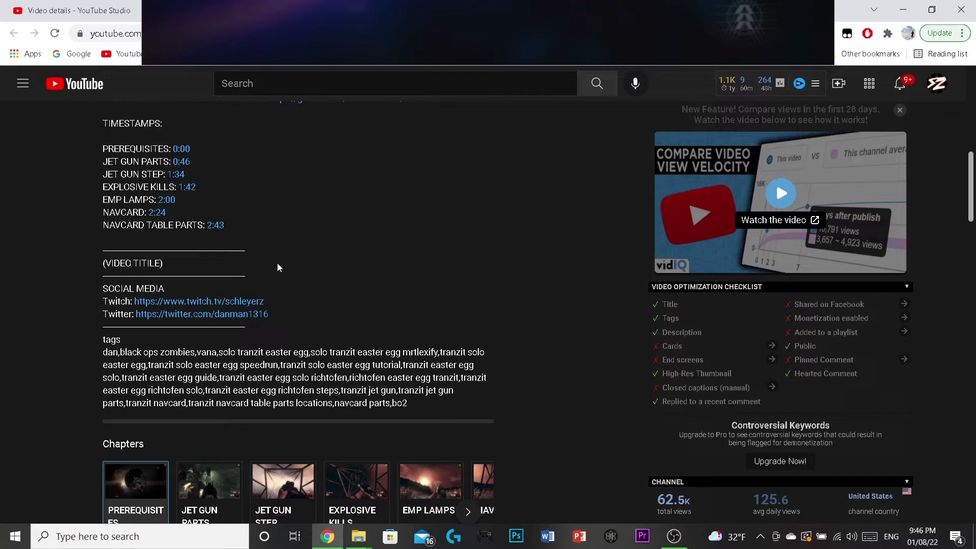
{"action": "scroll", "coordinate": [425, 259], "scroll_direction": "up", "scroll_amount": 5}
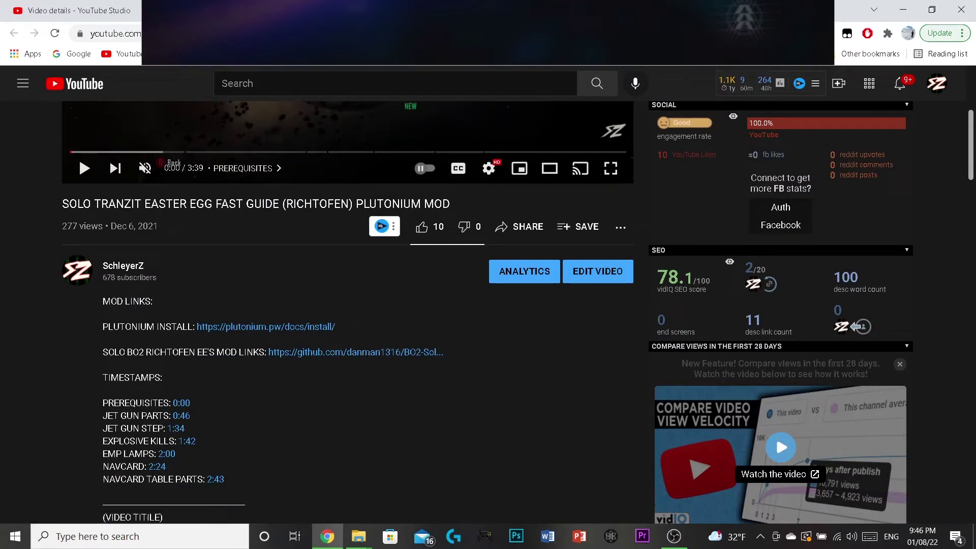
{"action": "key", "text": "ctrl+Tab"}
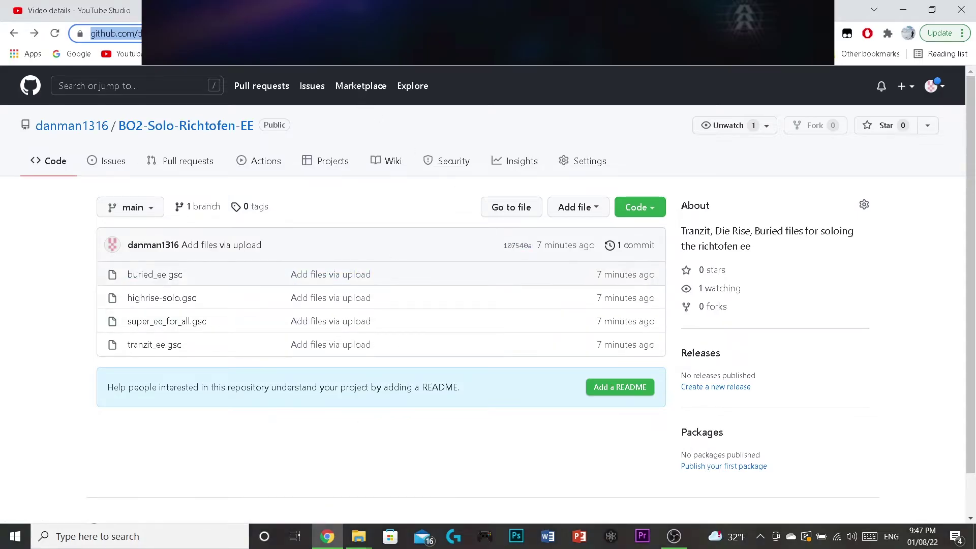
Go back from GitHub to the SOLO TRANZIT EASTER EGG FAST GUIDE video page
{"action": "key", "text": "alt+Left"}
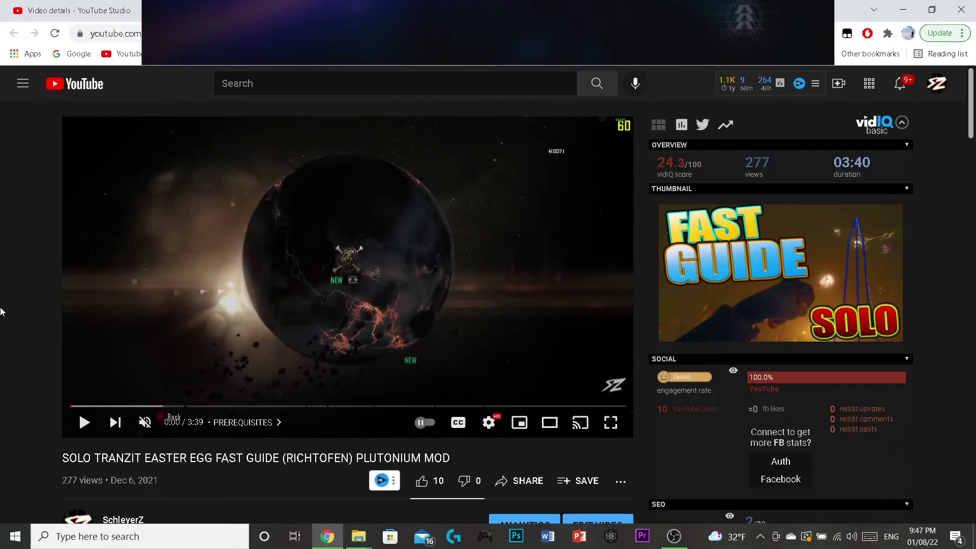
Find the SOLO BO2 RICHTOFEN EE'S MOD LINKS line in the description and highlight it
{"action": "scroll", "coordinate": [0, 312], "scroll_direction": "down", "scroll_amount": 4}
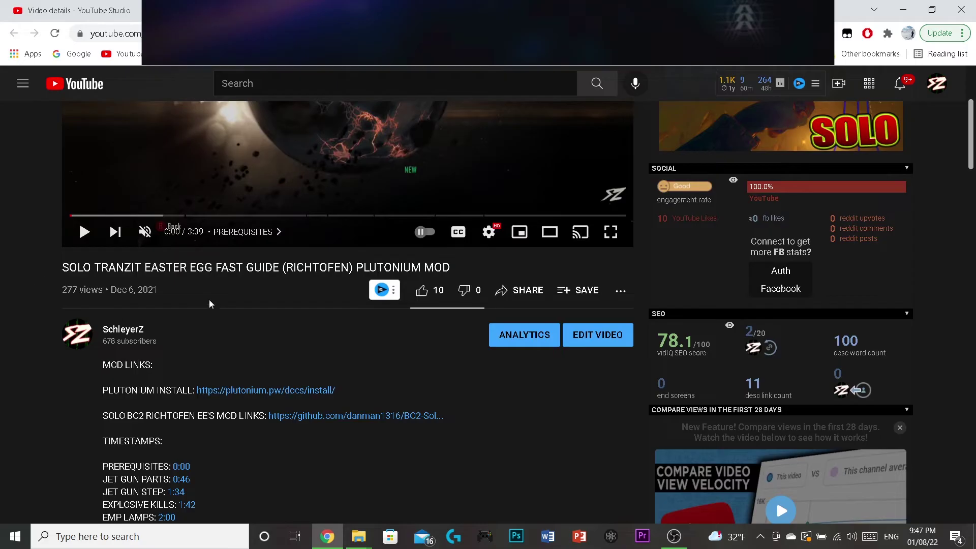
{"action": "scroll", "coordinate": [185, 291], "scroll_direction": "down", "scroll_amount": 3}
{"action": "scroll", "coordinate": [286, 283], "scroll_direction": "up", "scroll_amount": 3}
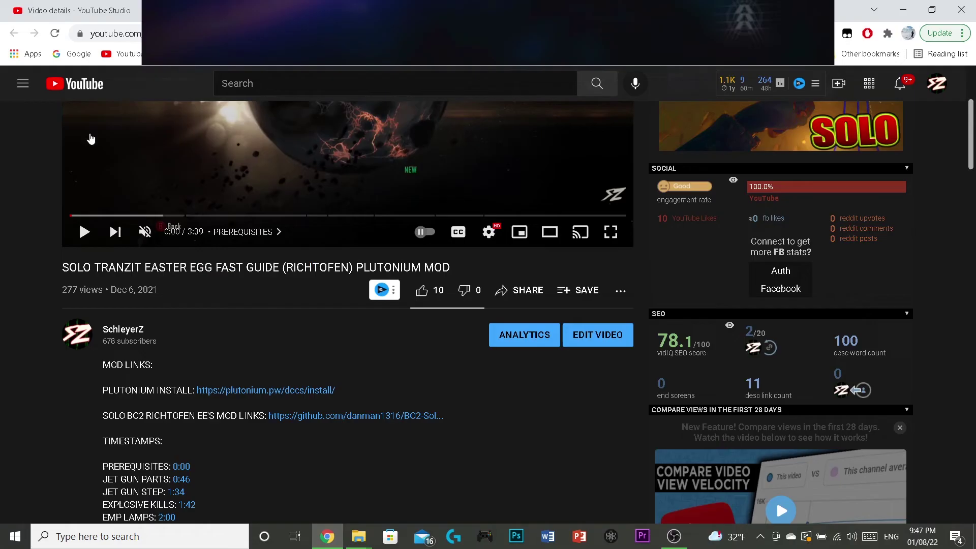
{"action": "scroll", "coordinate": [242, 387], "scroll_direction": "up", "scroll_amount": 2}
{"action": "scroll", "coordinate": [230, 298], "scroll_direction": "down", "scroll_amount": 4}
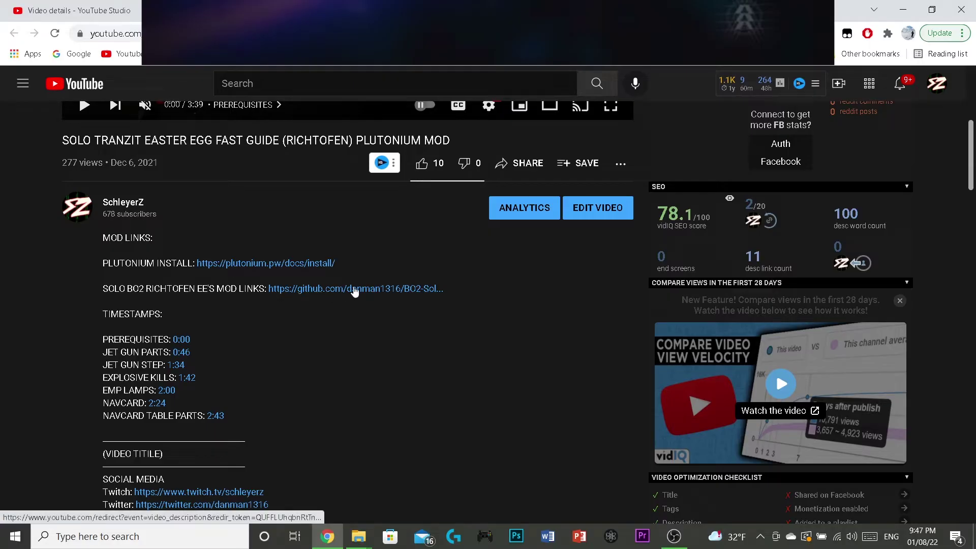
{"action": "left_click_drag", "start_coordinate": [101, 289], "coordinate": [259, 290]}
{"action": "left_click", "coordinate": [369, 329]}
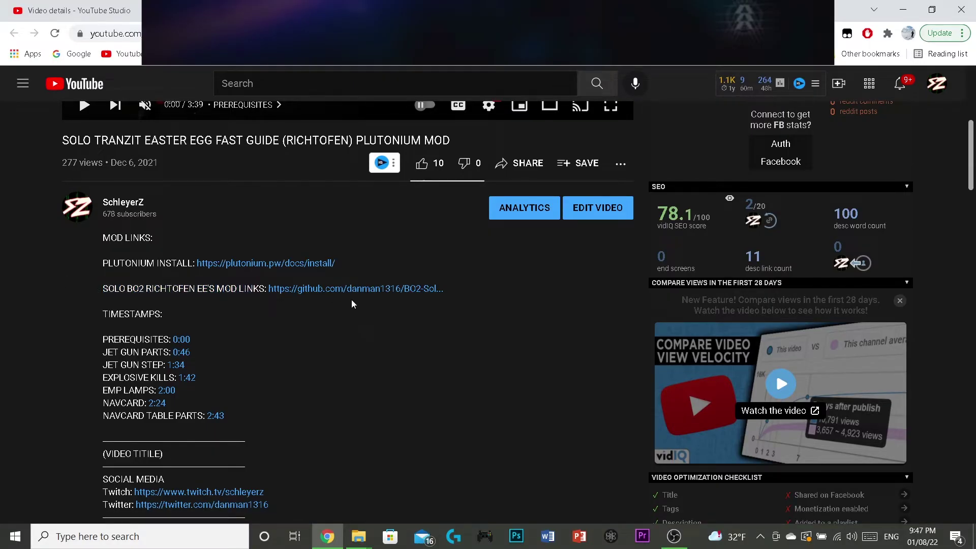
{"action": "left_click", "coordinate": [307, 288]}
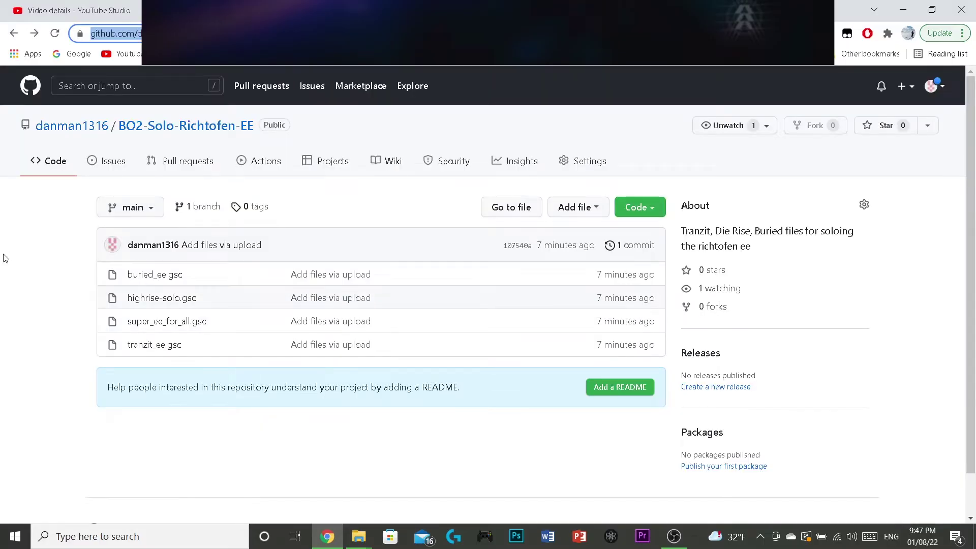
{"action": "key", "text": "ctrl+w"}
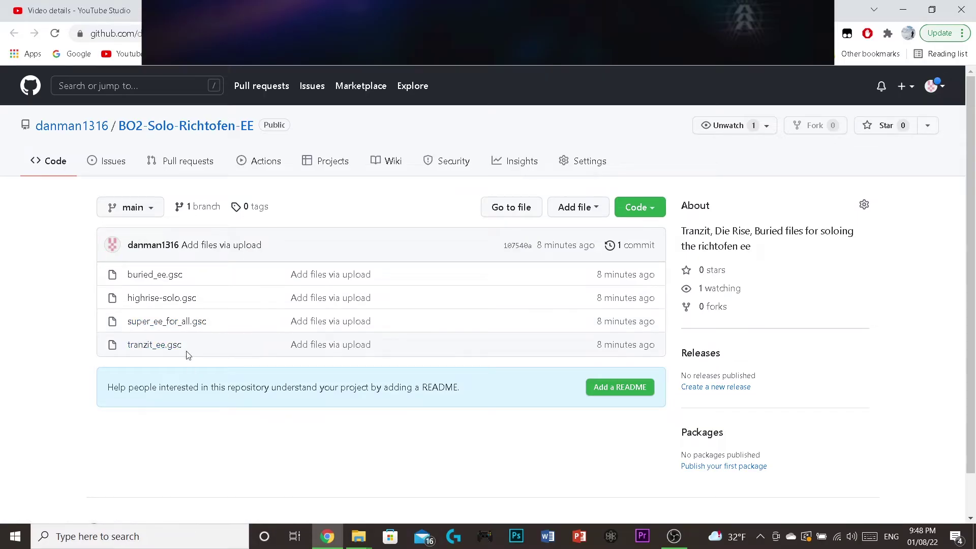
Open the 656-byte tranzit_ee.gsc file in the BO2-Solo-Richtofen-EE repository
{"action": "left_click", "coordinate": [143, 348]}
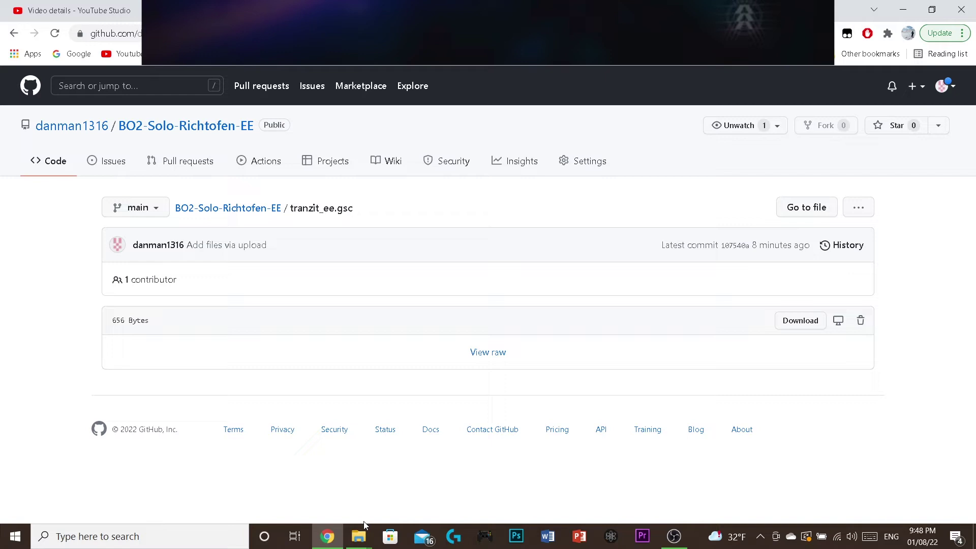
{"action": "mouse_move", "coordinate": [370, 533]}
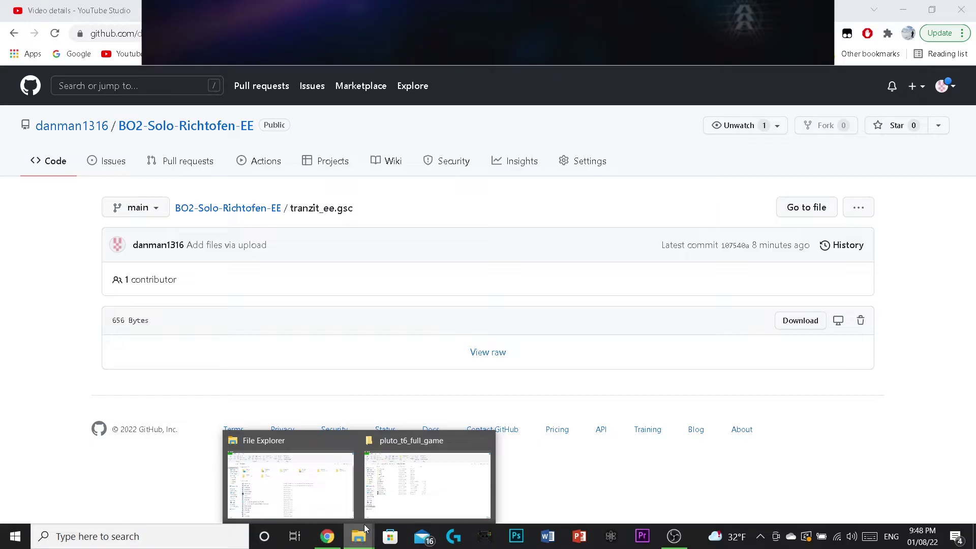
Bring the pluto_t6_full_game window on Local Disk (D:) to the front
{"action": "left_click", "coordinate": [407, 497]}
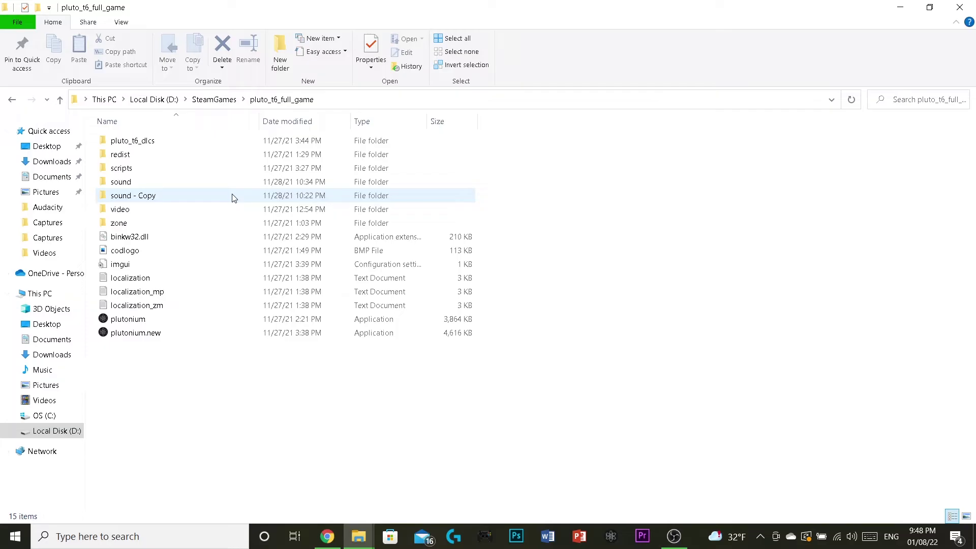
{"action": "mouse_move", "coordinate": [234, 198]}
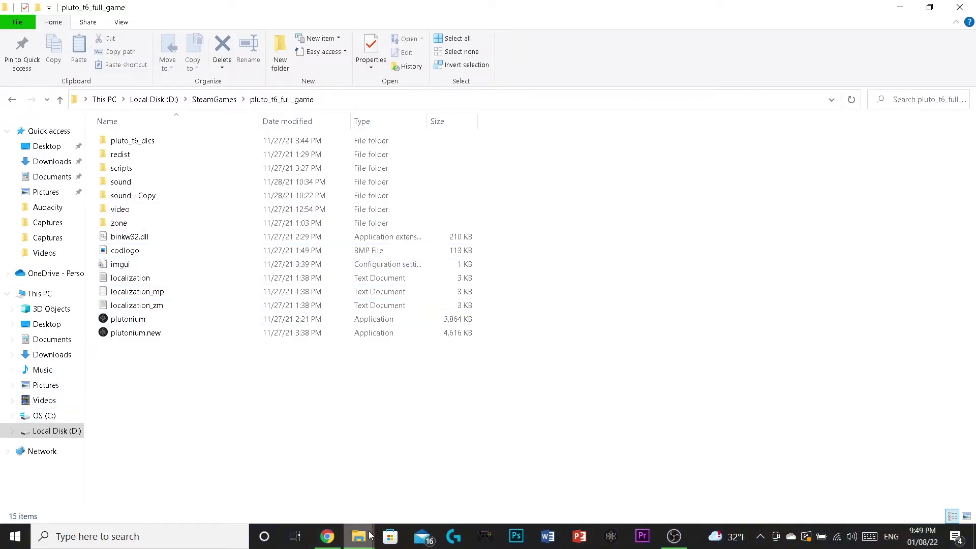
Browse from Quick access into the user's personal folder under OS (C:)\Users
{"action": "mouse_move", "coordinate": [358, 537]}
{"action": "left_click", "coordinate": [310, 475]}
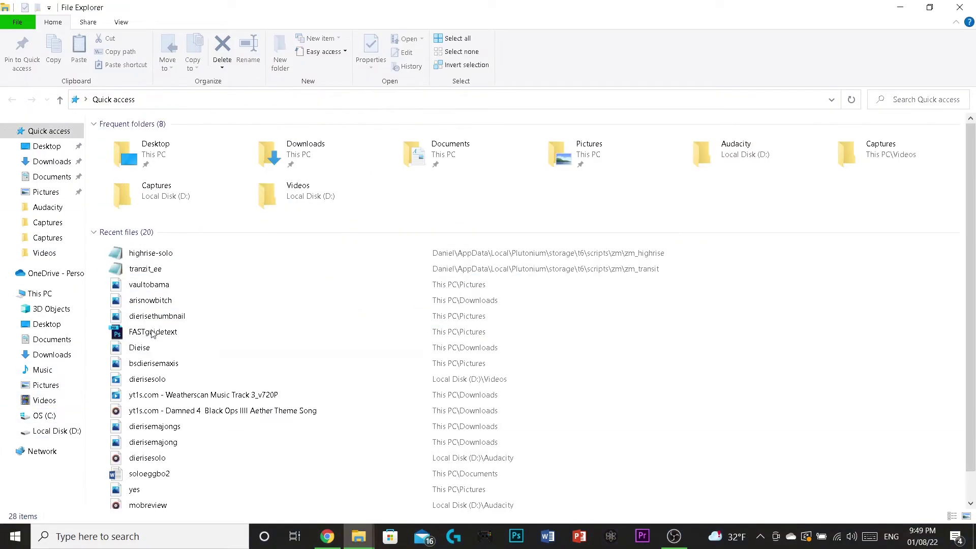
{"action": "left_click", "coordinate": [54, 416]}
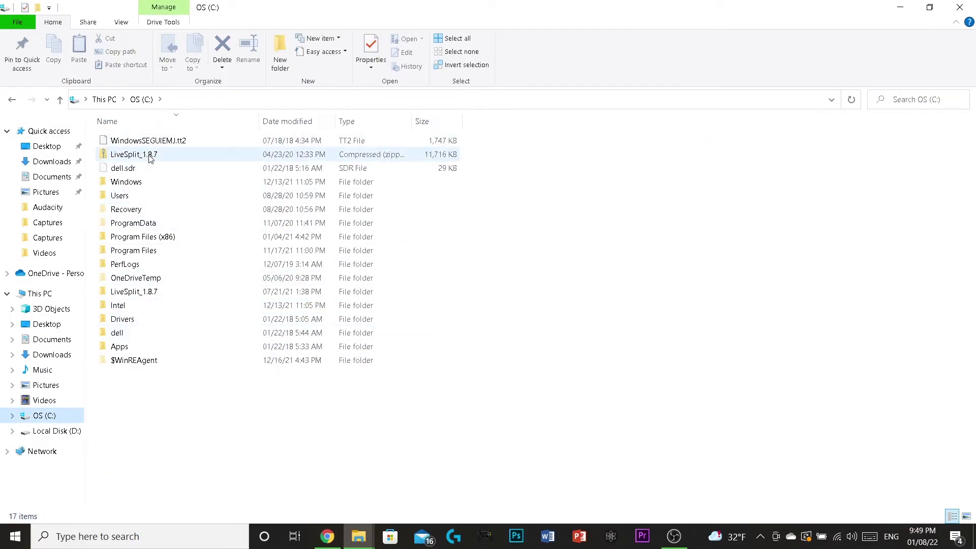
{"action": "double_click", "coordinate": [137, 198]}
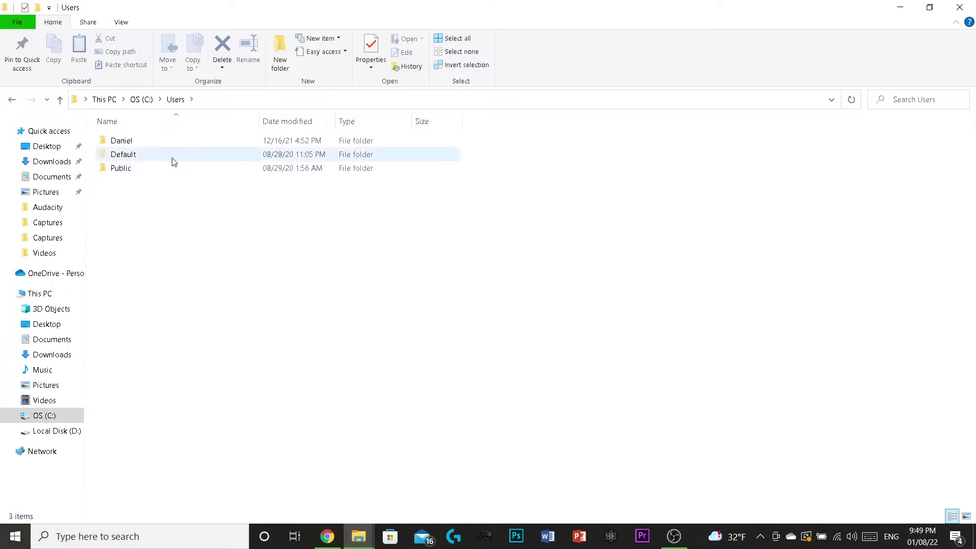
{"action": "left_click", "coordinate": [141, 147]}
{"action": "double_click", "coordinate": [142, 146]}
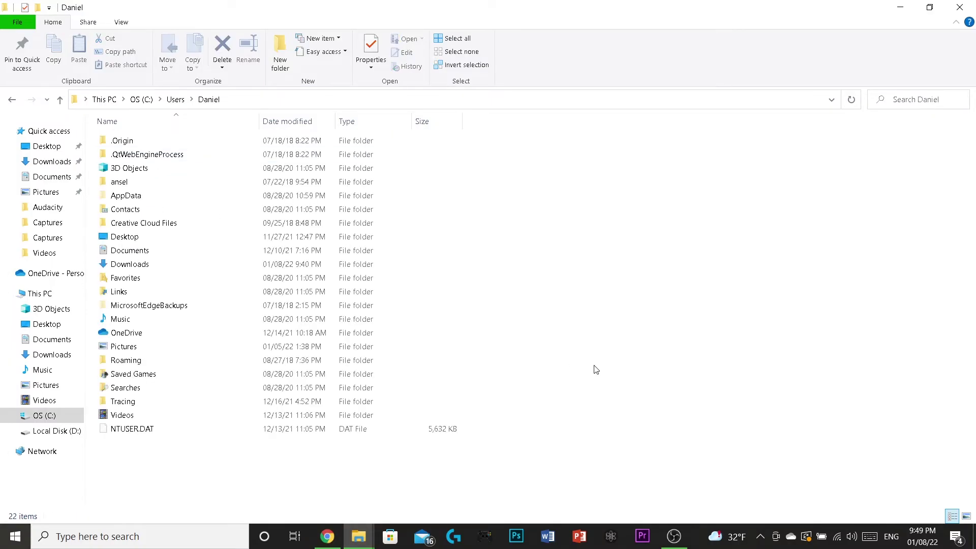
Open AppData\Local and then its Plutonium folder
{"action": "double_click", "coordinate": [140, 198]}
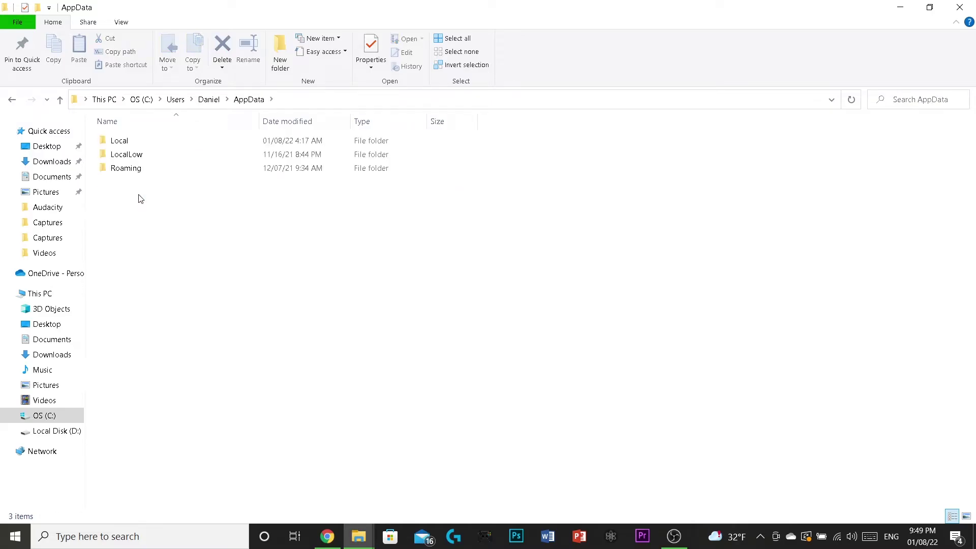
{"action": "double_click", "coordinate": [125, 143]}
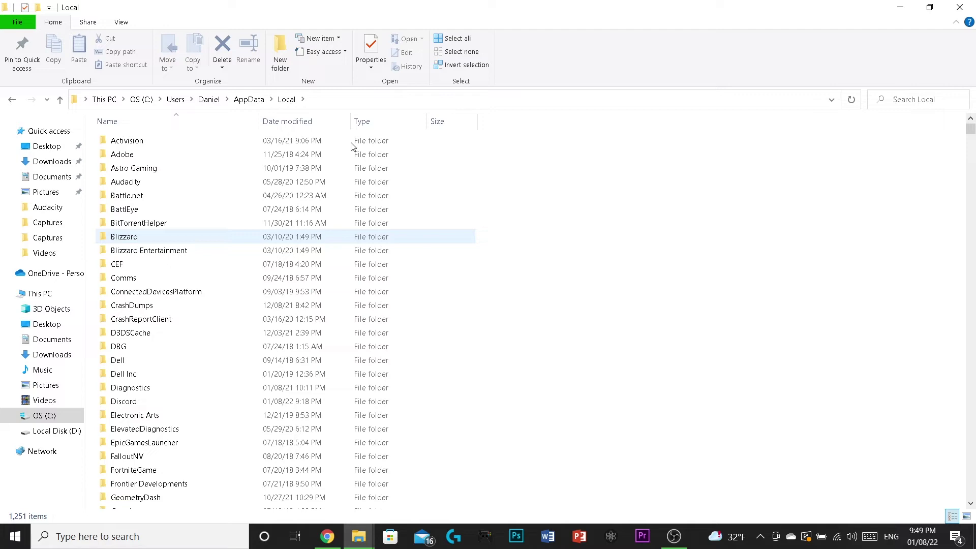
{"action": "scroll", "coordinate": [185, 364], "scroll_direction": "down", "scroll_amount": 5}
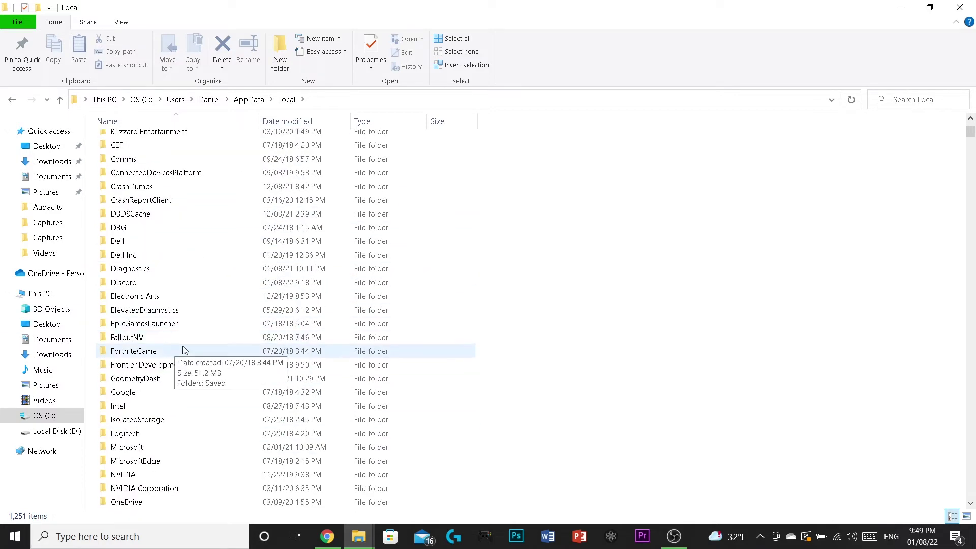
{"action": "scroll", "coordinate": [179, 367], "scroll_direction": "down", "scroll_amount": 3}
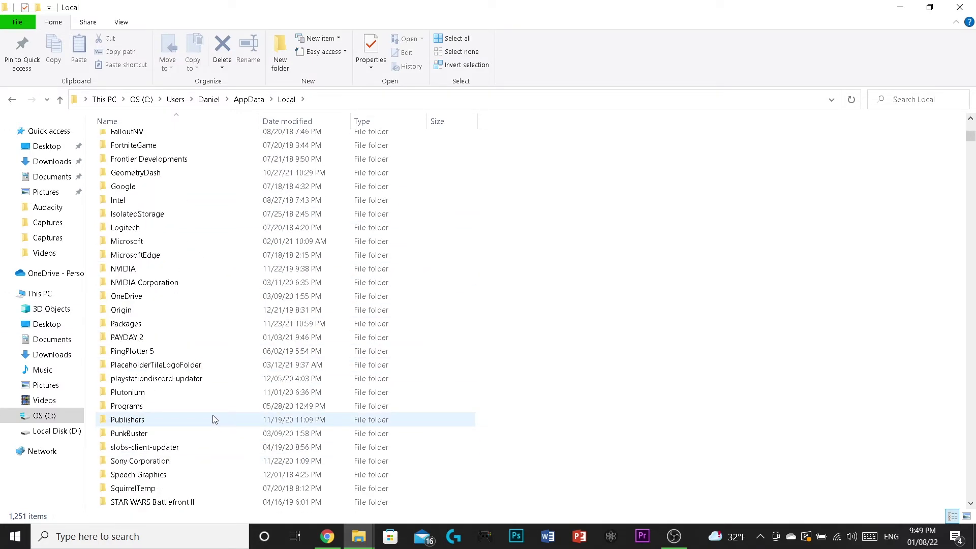
{"action": "double_click", "coordinate": [134, 395]}
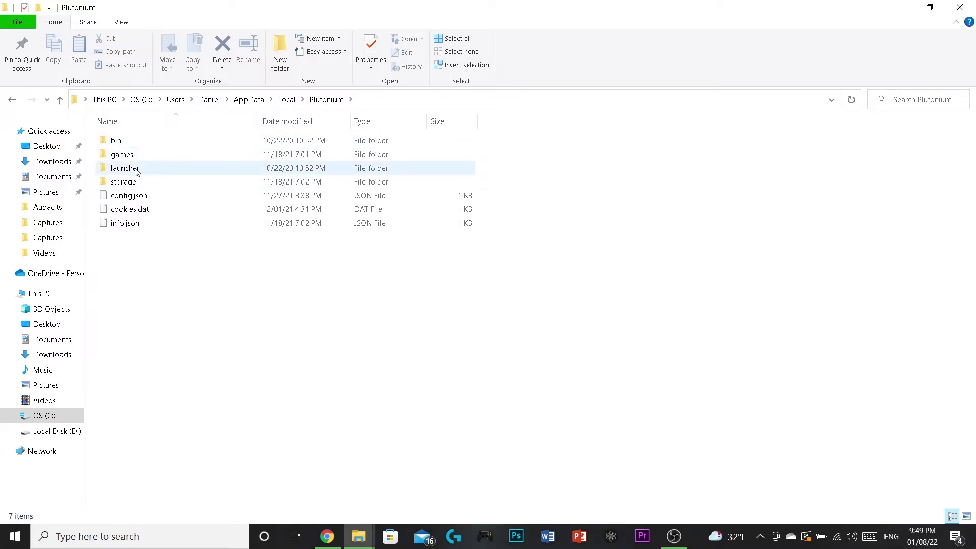
Navigate into Plutonium's storage\t6 folder, briefly checking games and scripts along the way
{"action": "double_click", "coordinate": [133, 154]}
{"action": "left_click", "coordinate": [59, 99]}
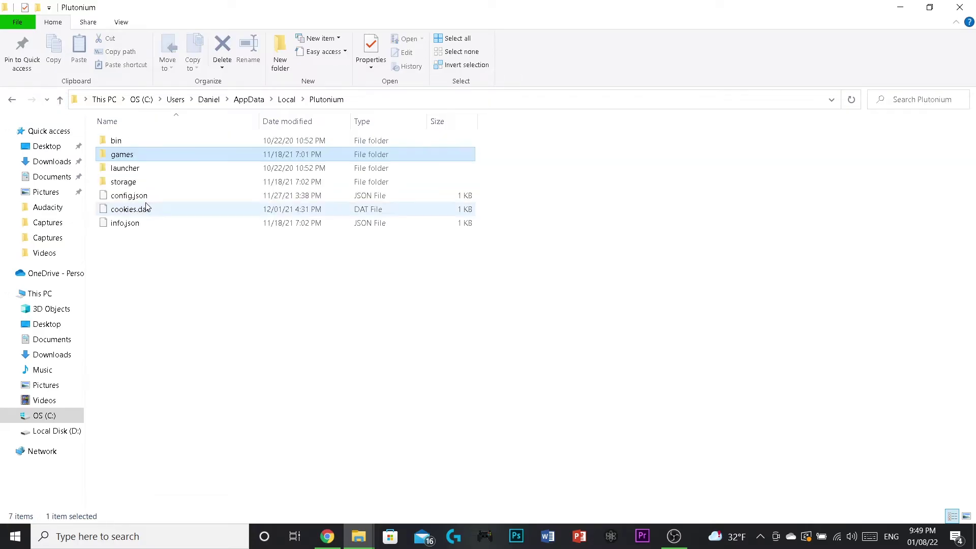
{"action": "double_click", "coordinate": [124, 182]}
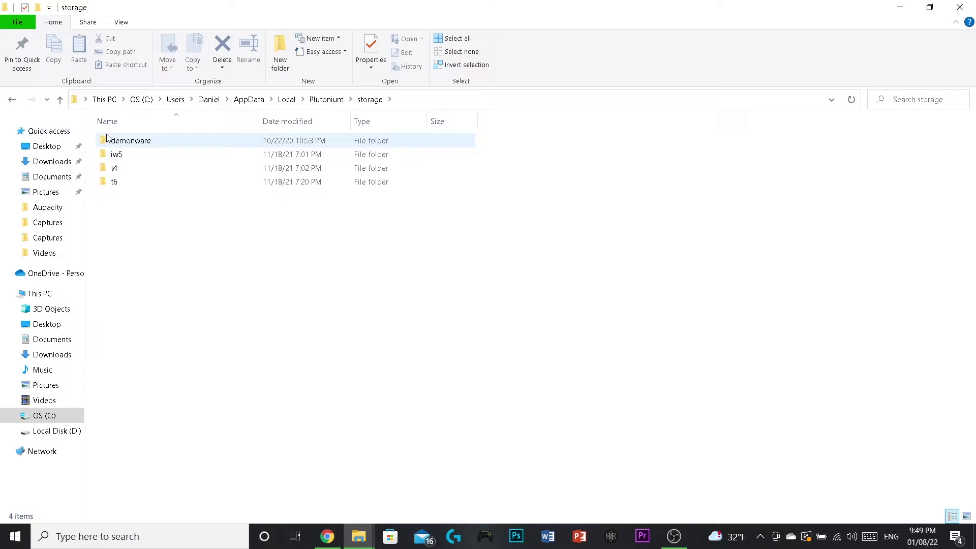
{"action": "double_click", "coordinate": [115, 184]}
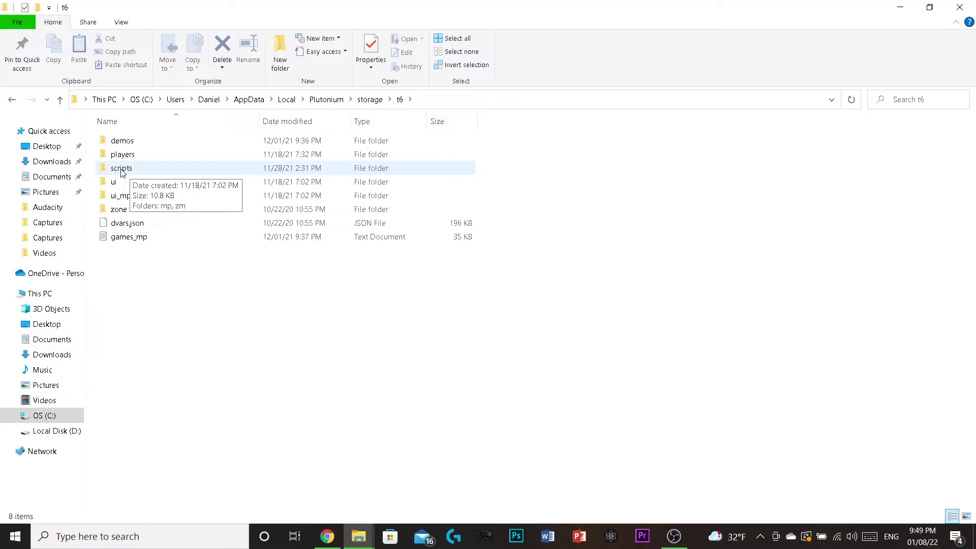
{"action": "double_click", "coordinate": [121, 169]}
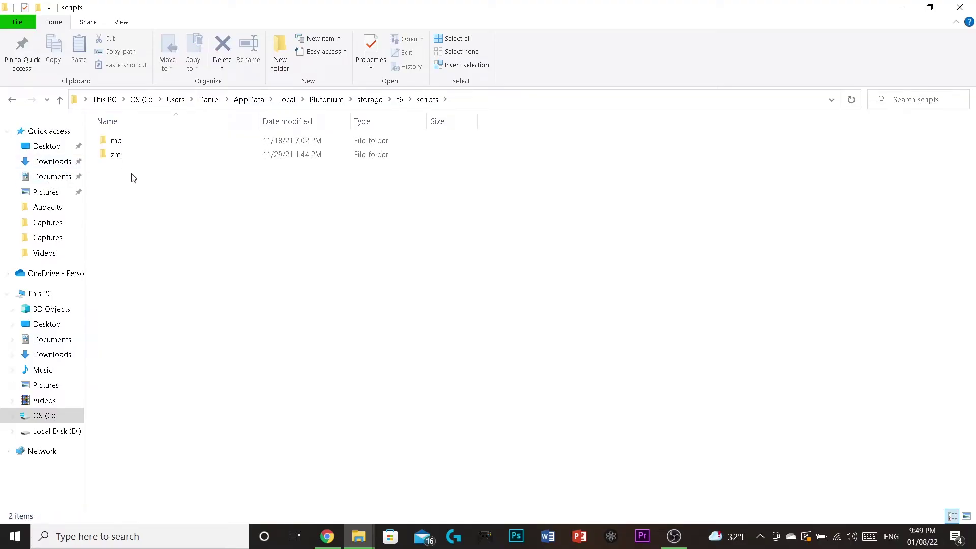
{"action": "left_click", "coordinate": [60, 100]}
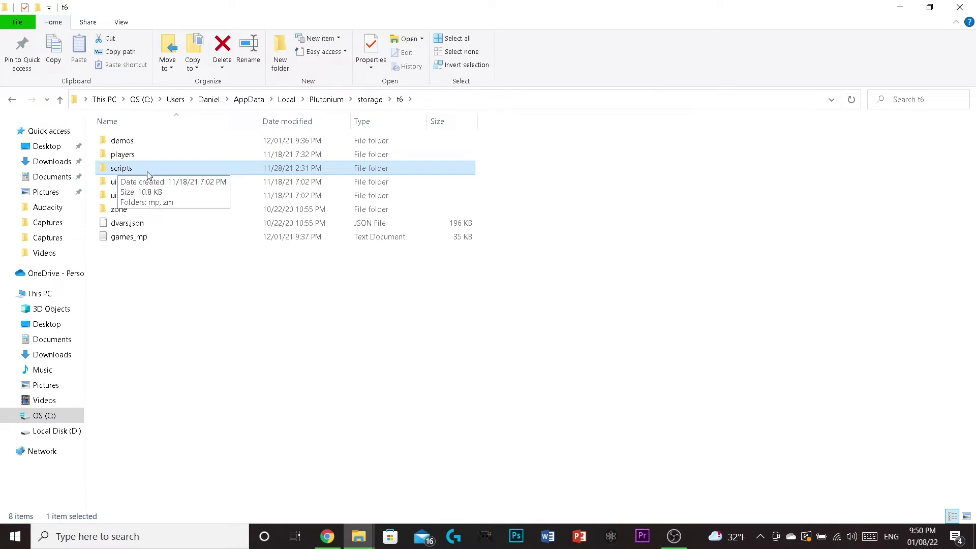
Open the scripts\zm folder inside t6
{"action": "right_click", "coordinate": [304, 284]}
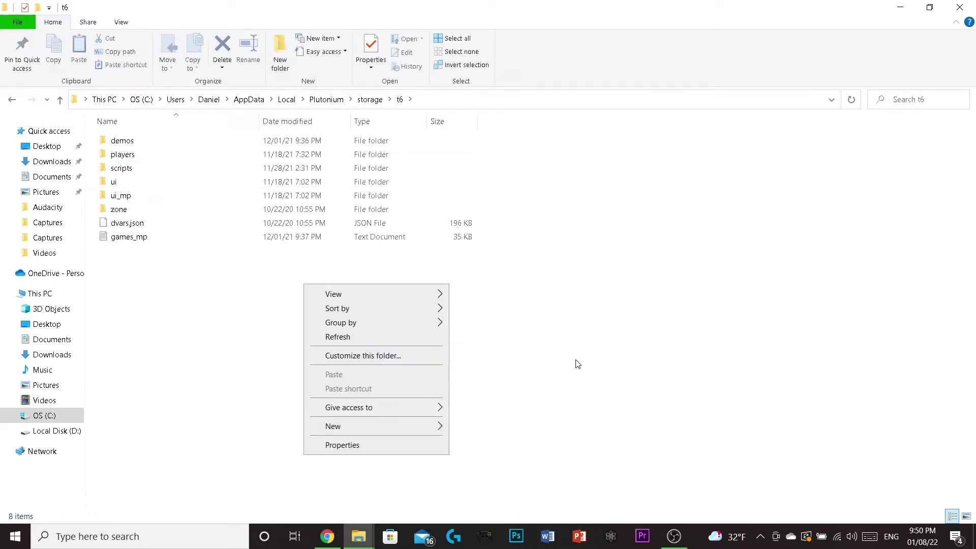
{"action": "double_click", "coordinate": [134, 166]}
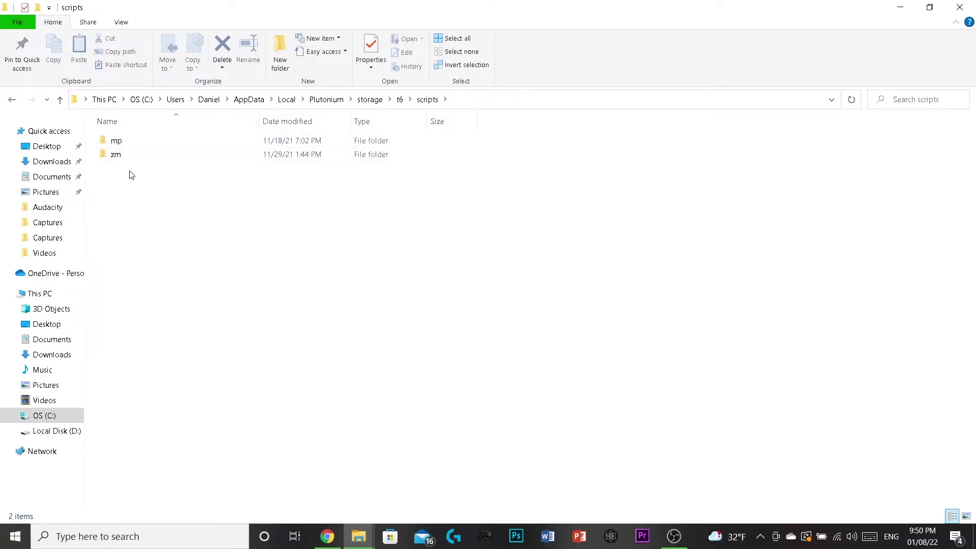
{"action": "double_click", "coordinate": [129, 155]}
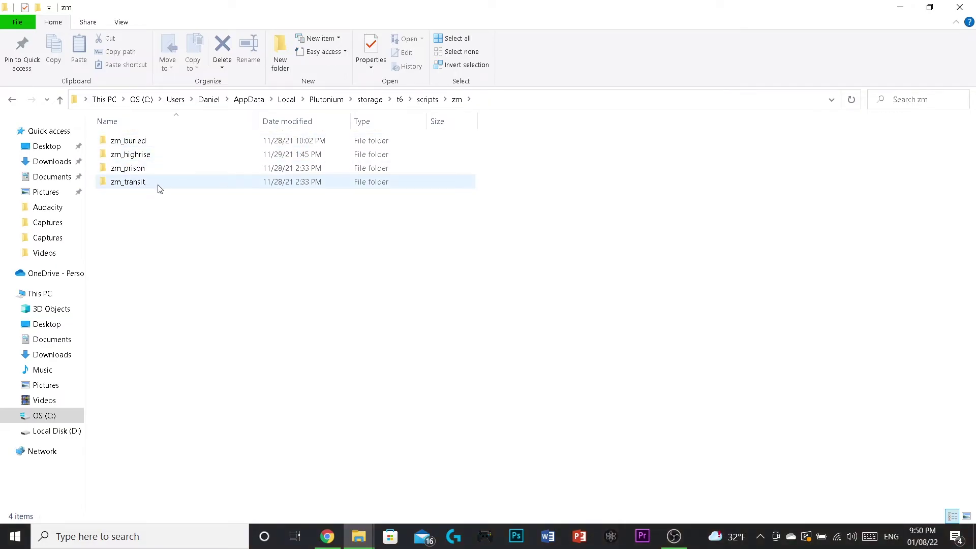
Check the New options in the zm folder's context menu, then dismiss it without creating anything
{"action": "mouse_move", "coordinate": [160, 189]}
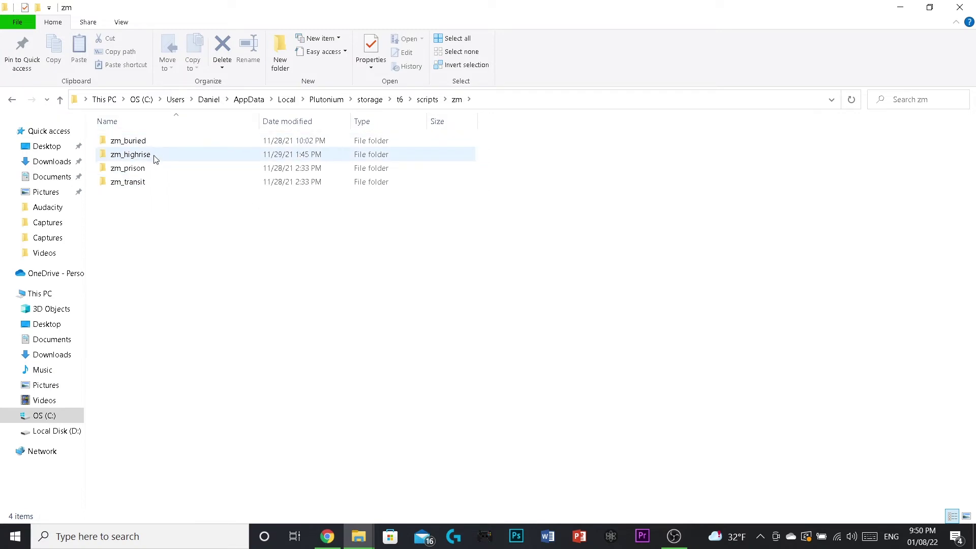
{"action": "mouse_move", "coordinate": [146, 157]}
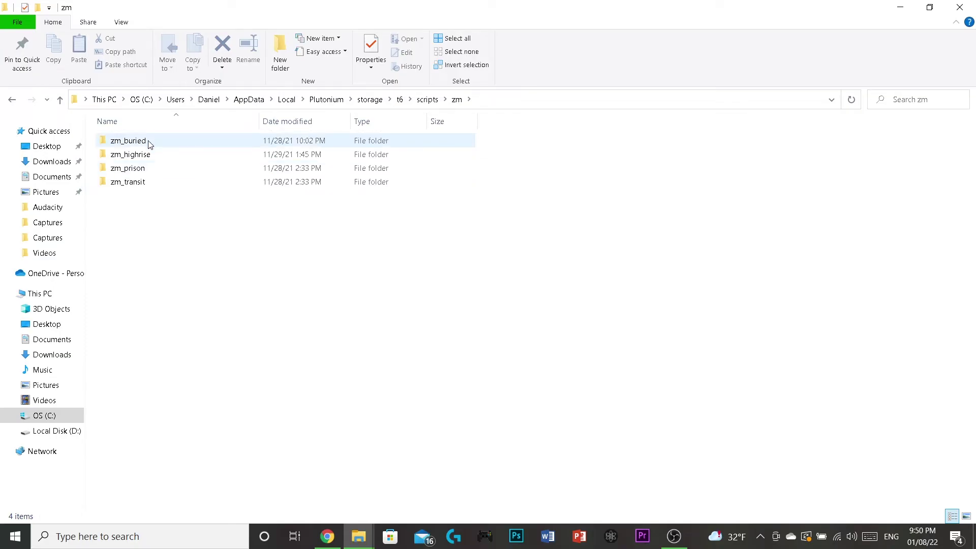
{"action": "right_click", "coordinate": [158, 222]}
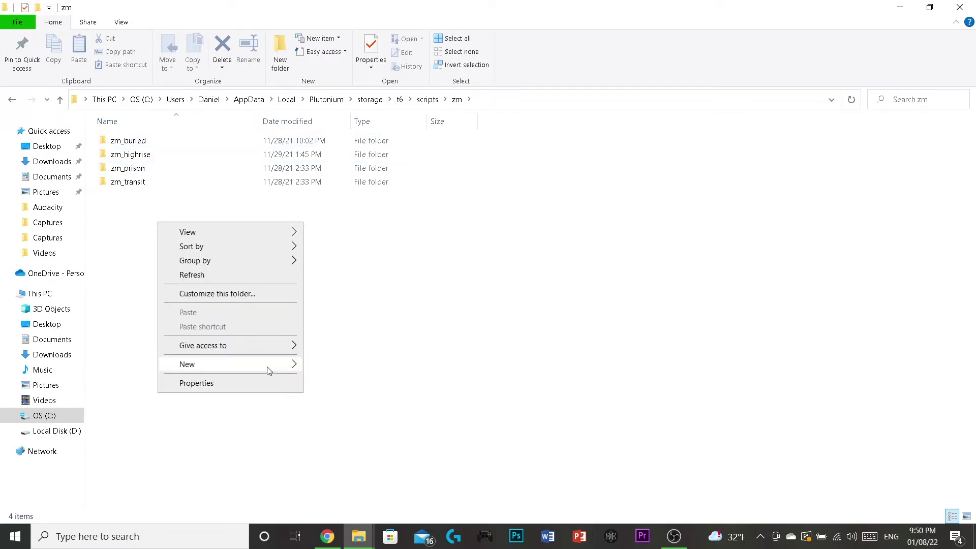
{"action": "left_click", "coordinate": [262, 234]}
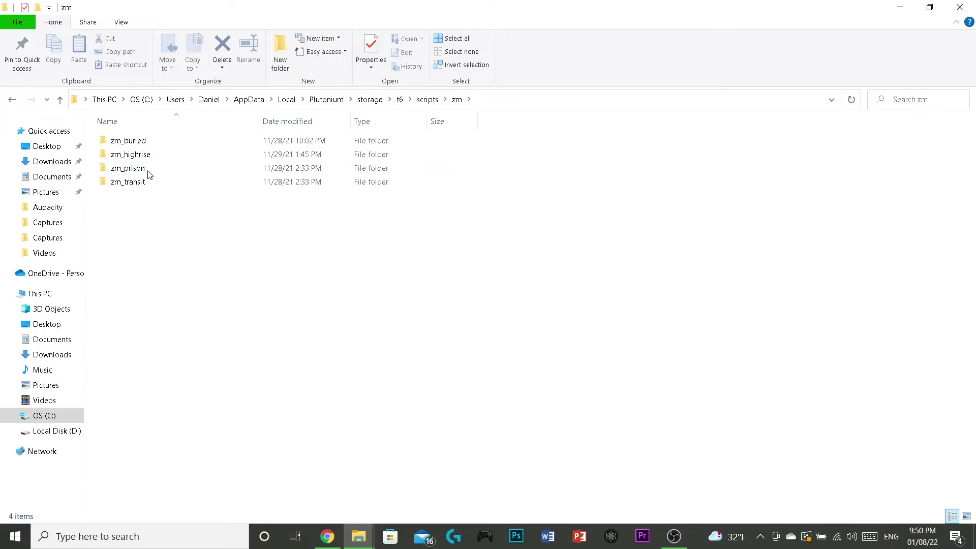
{"action": "mouse_move", "coordinate": [136, 162]}
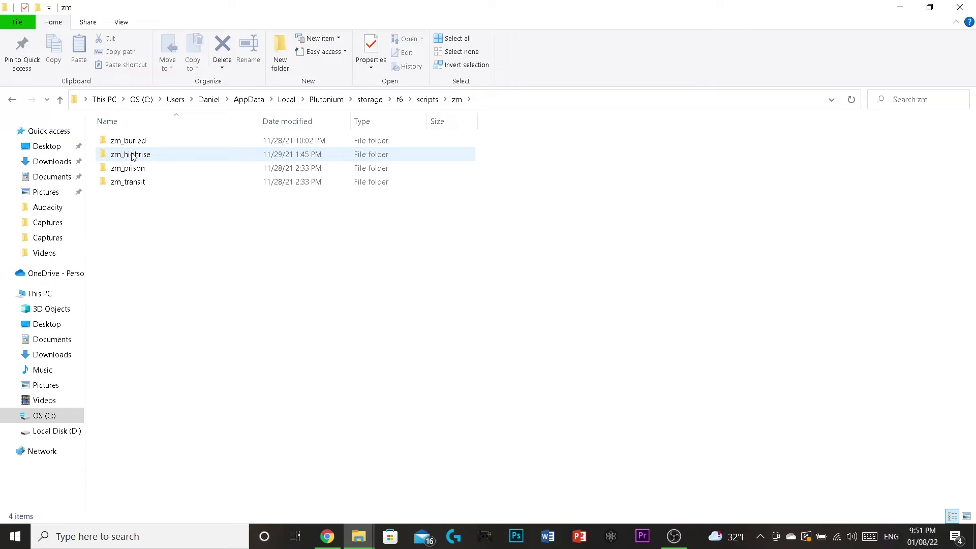
Open zm_transit, glance at the tranzit_ee.gsc GitHub page, and return to the folder
{"action": "double_click", "coordinate": [124, 184]}
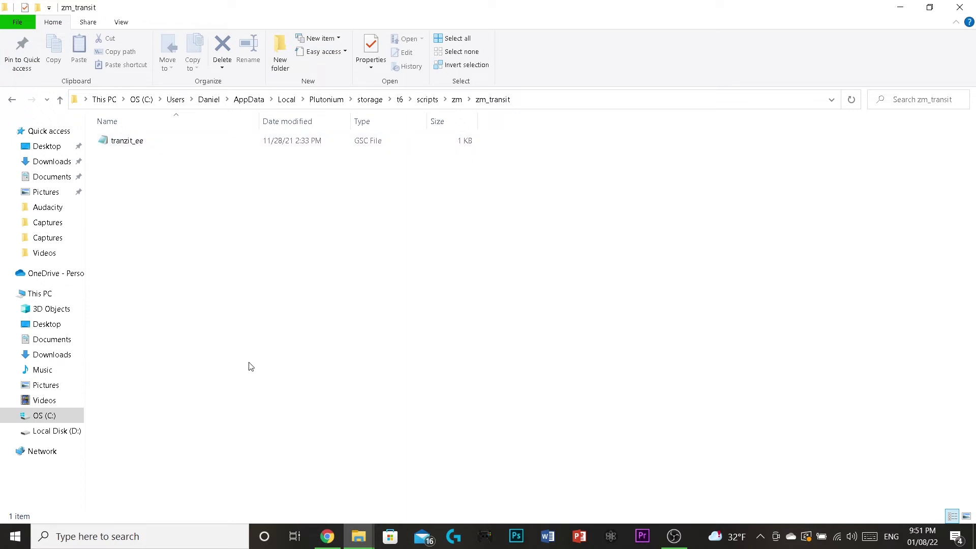
{"action": "left_click", "coordinate": [327, 536]}
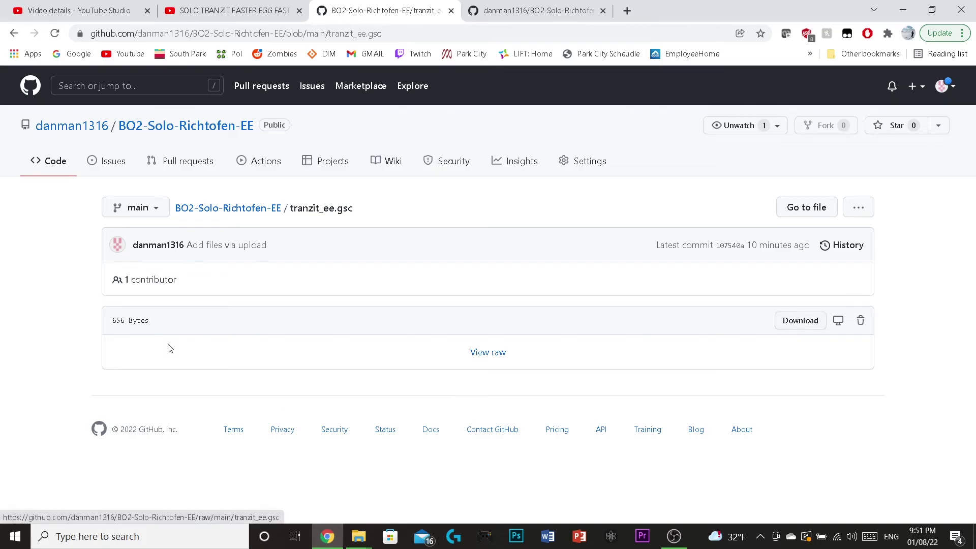
{"action": "mouse_move", "coordinate": [358, 536]}
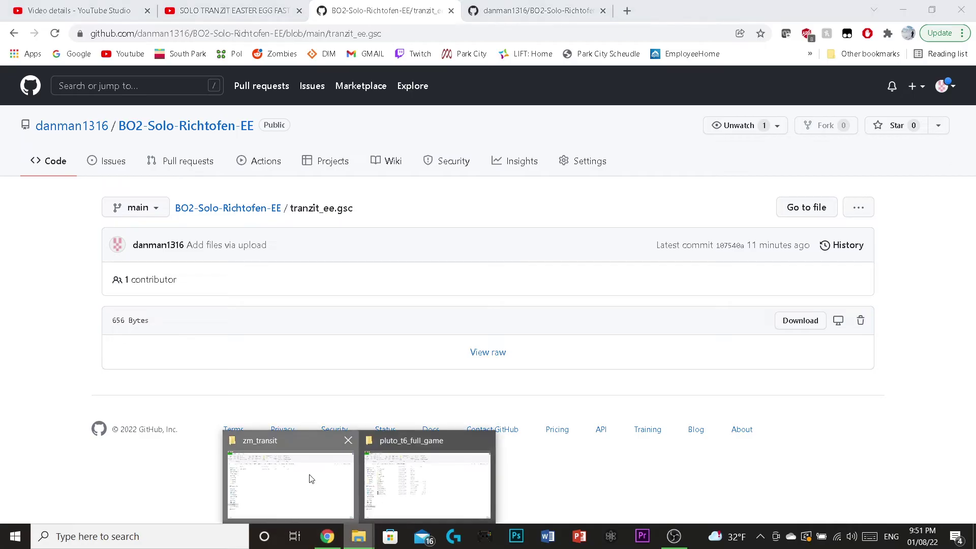
{"action": "left_click", "coordinate": [283, 451]}
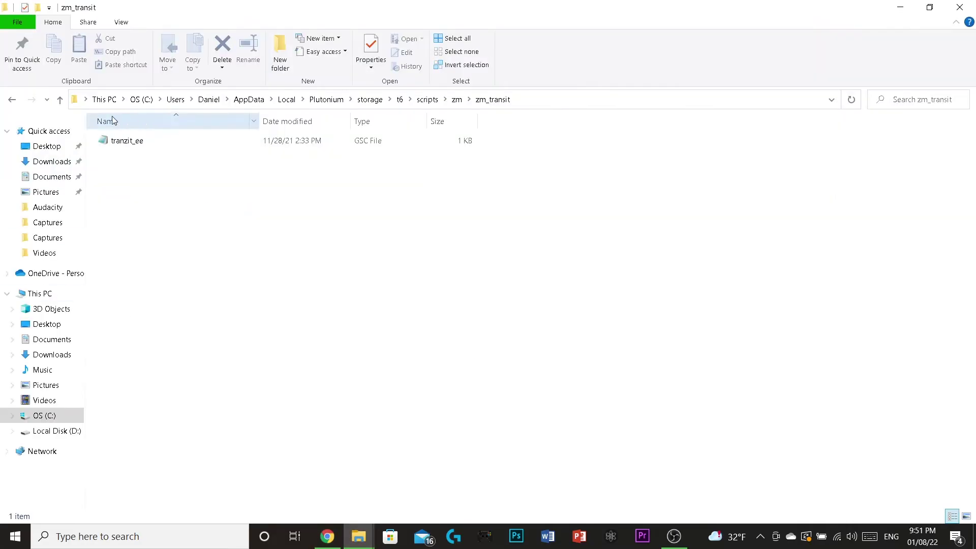
Open tranzit_ee in Notepad and scroll across its compiled GSC text
{"action": "double_click", "coordinate": [126, 141]}
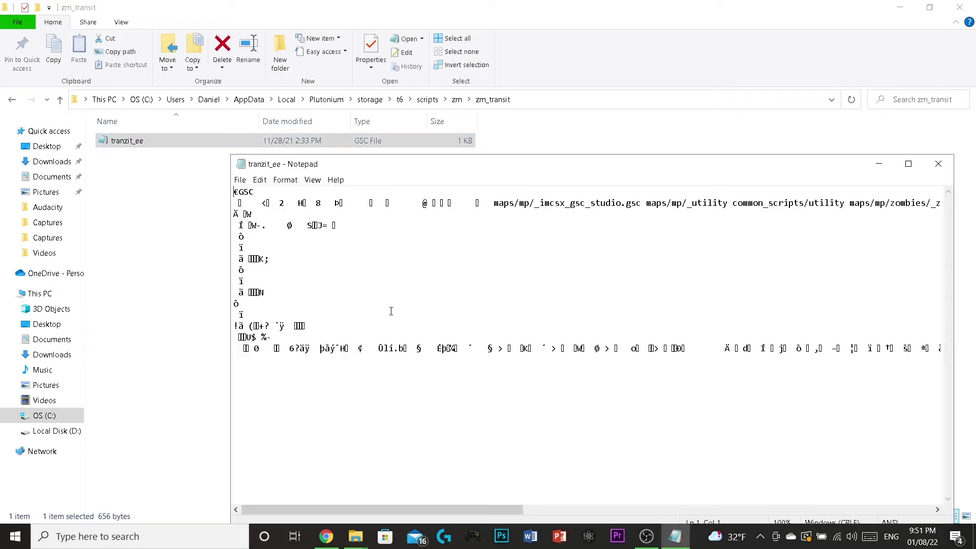
{"action": "scroll", "coordinate": [484, 354], "scroll_direction": "right", "scroll_amount": 7}
{"action": "scroll", "coordinate": [485, 356], "scroll_direction": "right", "scroll_amount": 10}
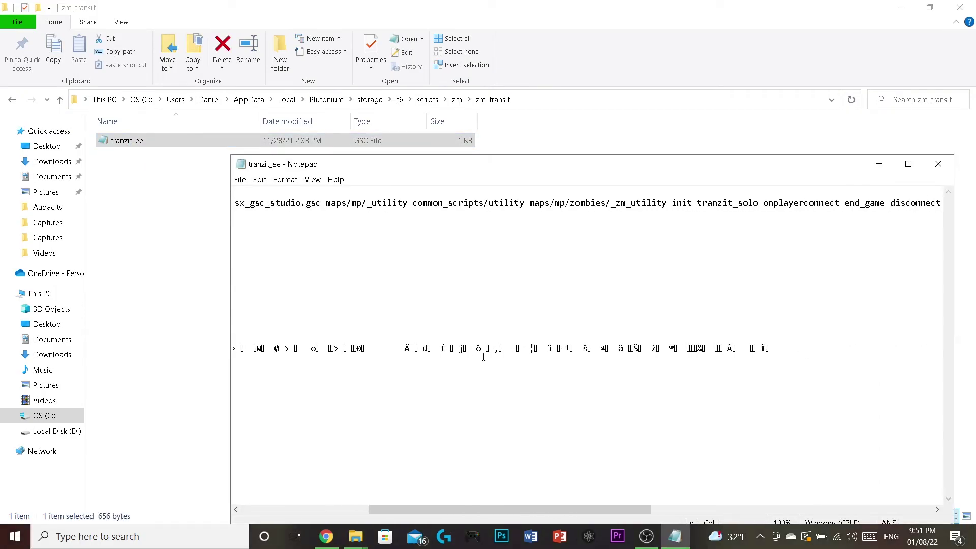
{"action": "scroll", "coordinate": [496, 363], "scroll_direction": "right", "scroll_amount": 10}
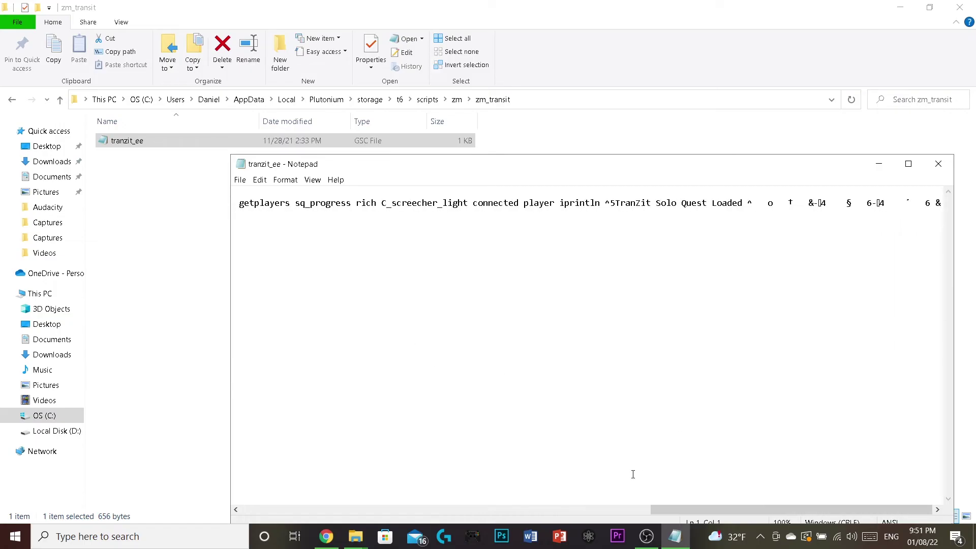
{"action": "left_click_drag", "start_coordinate": [712, 509], "coordinate": [225, 447]}
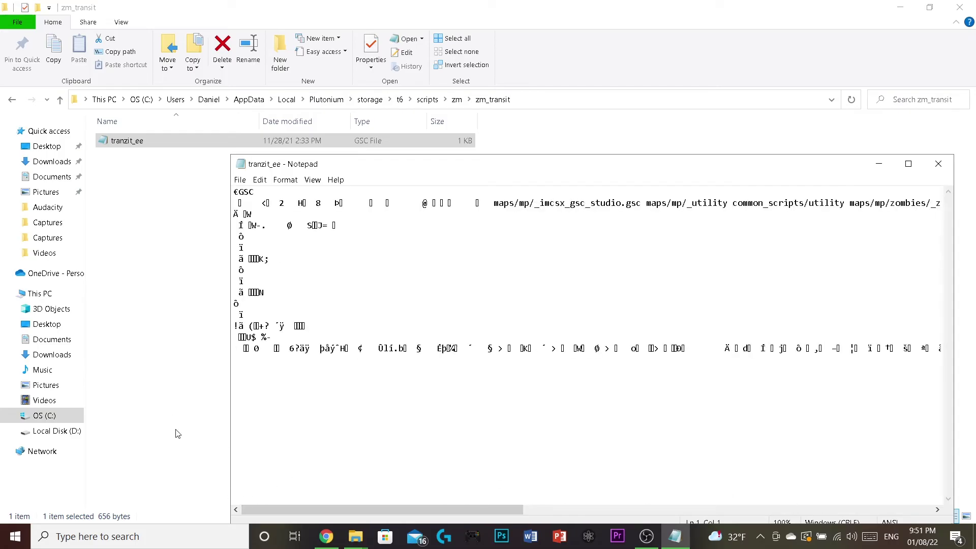
Close the notes and look inside zm_highrise, then return to the zm folder list
{"action": "left_click", "coordinate": [938, 163]}
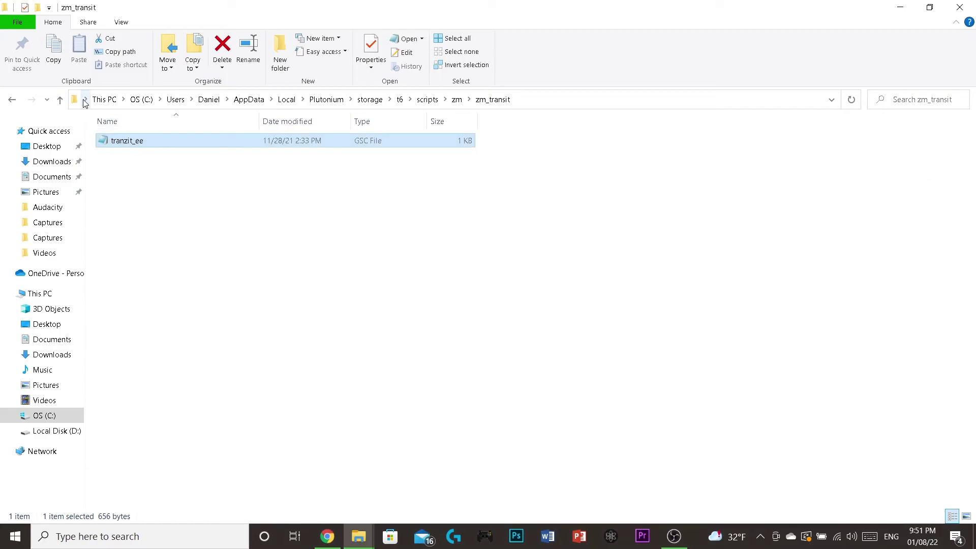
{"action": "left_click", "coordinate": [59, 100]}
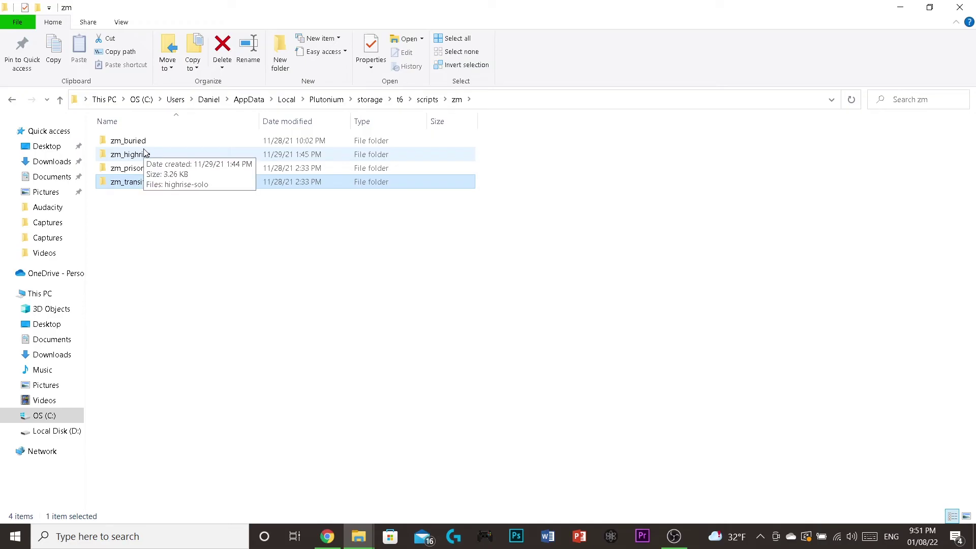
{"action": "left_click", "coordinate": [151, 158]}
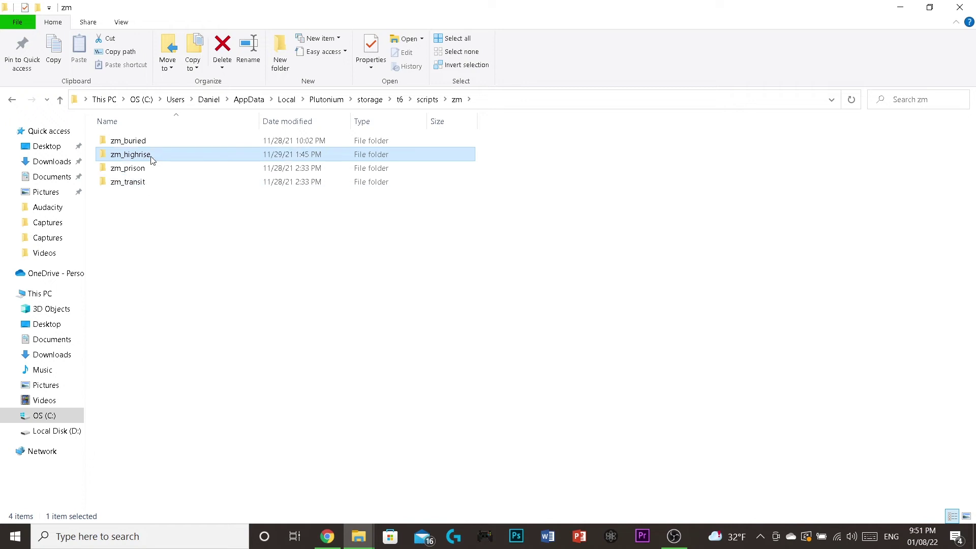
{"action": "double_click", "coordinate": [151, 158]}
{"action": "key", "text": "alt+Left"}
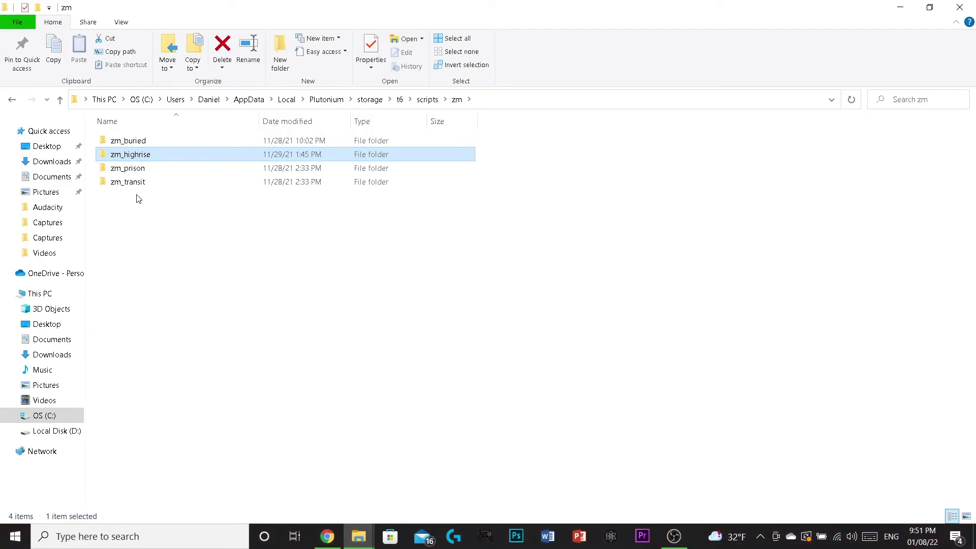
Inspect zm_transit and zm_highrise, ending in zm_buried with buried_ee and super_ee_for_all
{"action": "left_click", "coordinate": [135, 185]}
{"action": "left_click", "coordinate": [142, 143]}
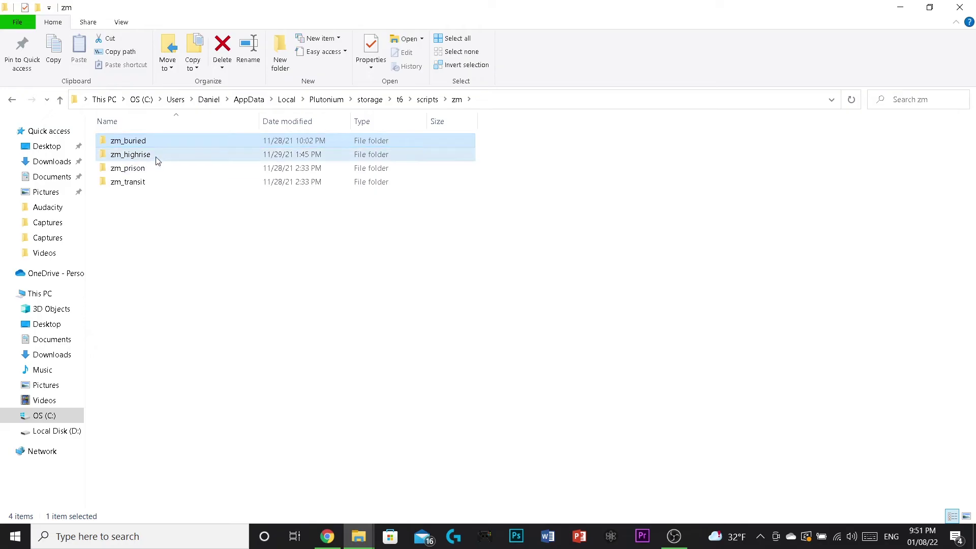
{"action": "left_click", "coordinate": [155, 156]}
{"action": "left_click", "coordinate": [126, 168]}
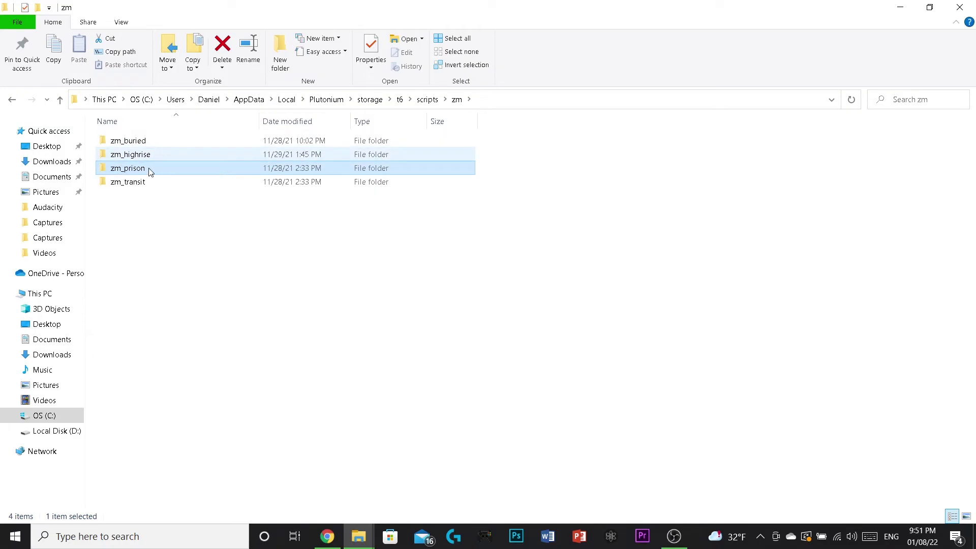
{"action": "double_click", "coordinate": [133, 182]}
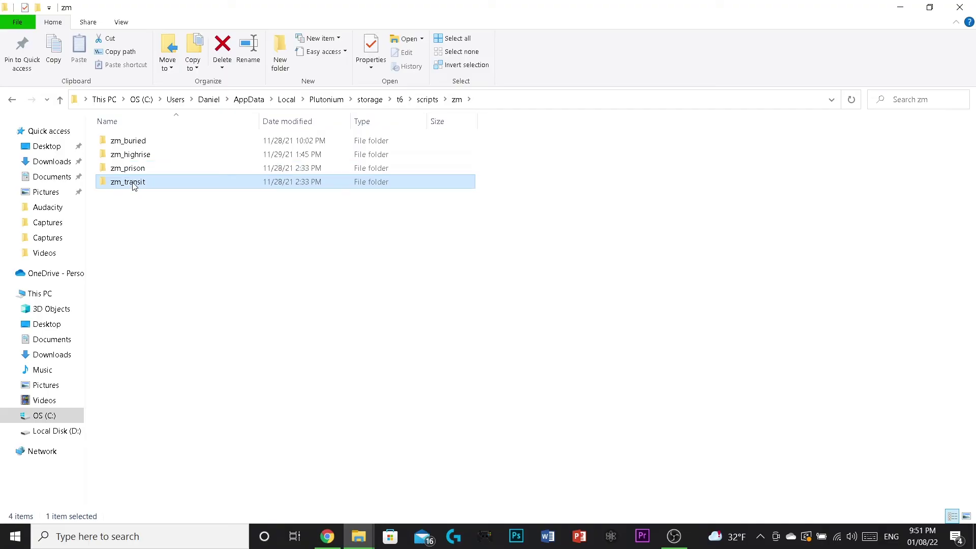
{"action": "left_click", "coordinate": [60, 99]}
{"action": "double_click", "coordinate": [131, 154]}
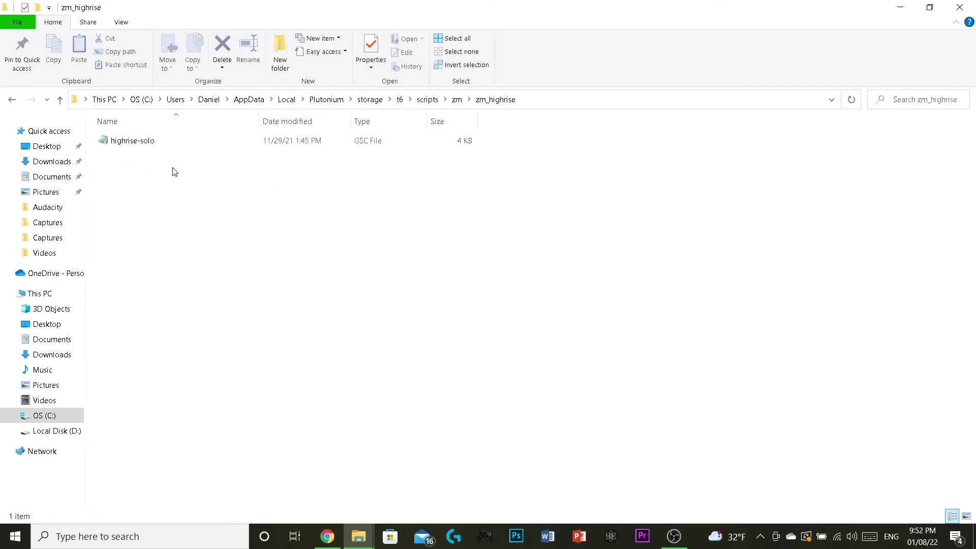
{"action": "left_click", "coordinate": [60, 99]}
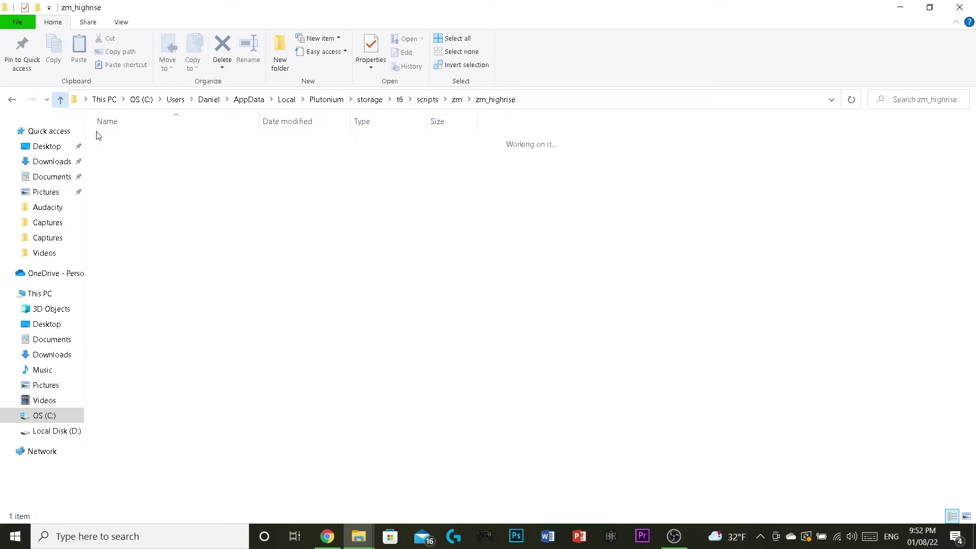
{"action": "double_click", "coordinate": [143, 142]}
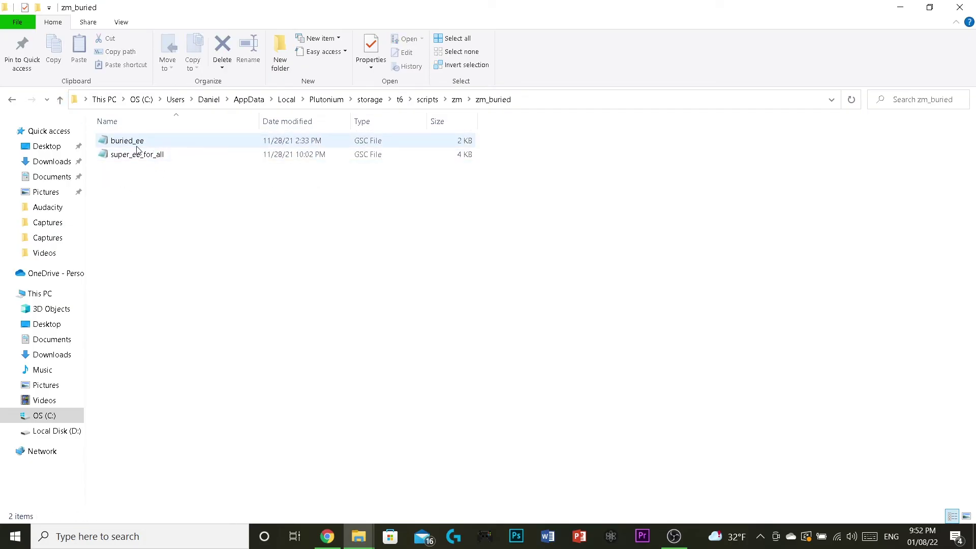
{"action": "mouse_move", "coordinate": [358, 537]}
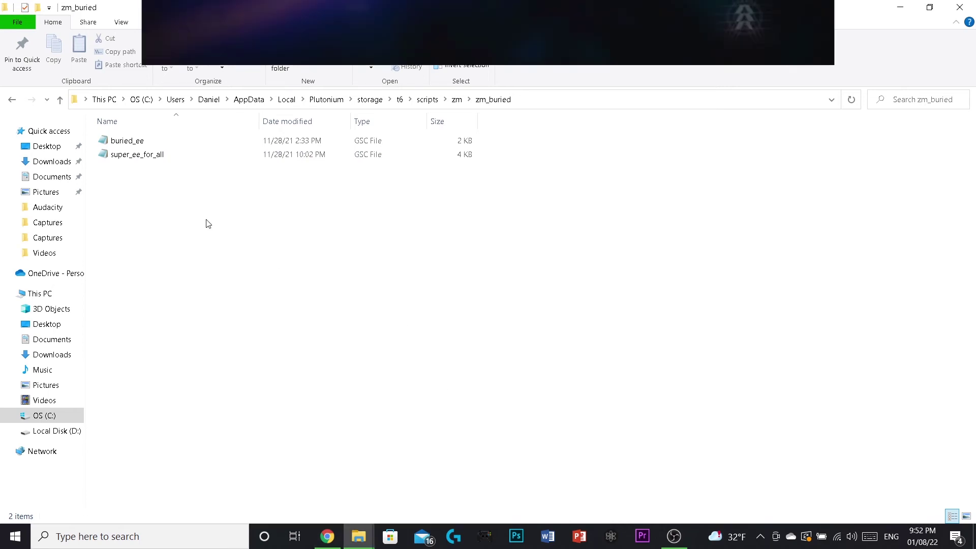
Return GitHub to the repository file list and compare it with Explorer's zm map folders
{"action": "left_click", "coordinate": [328, 537]}
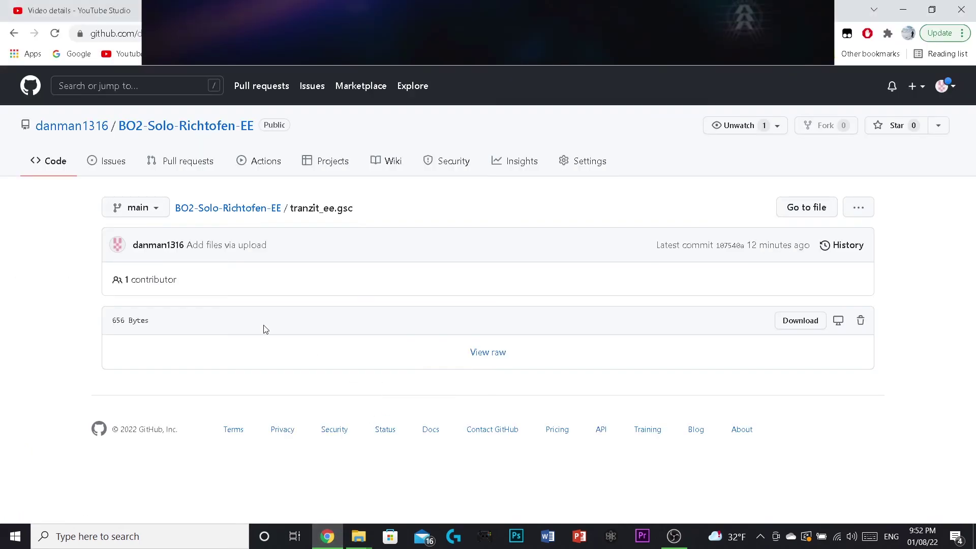
{"action": "left_click", "coordinate": [14, 33]}
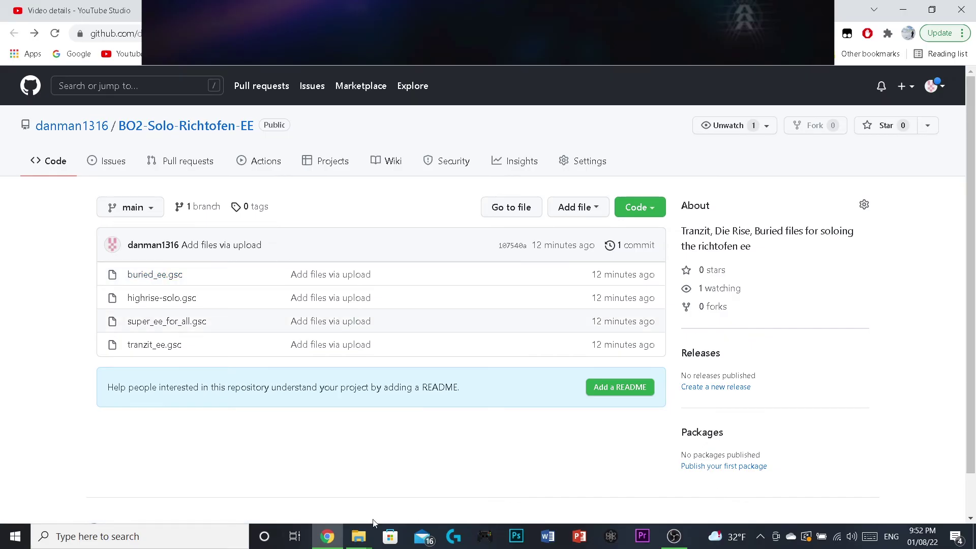
{"action": "mouse_move", "coordinate": [371, 526]}
{"action": "left_click", "coordinate": [446, 501]}
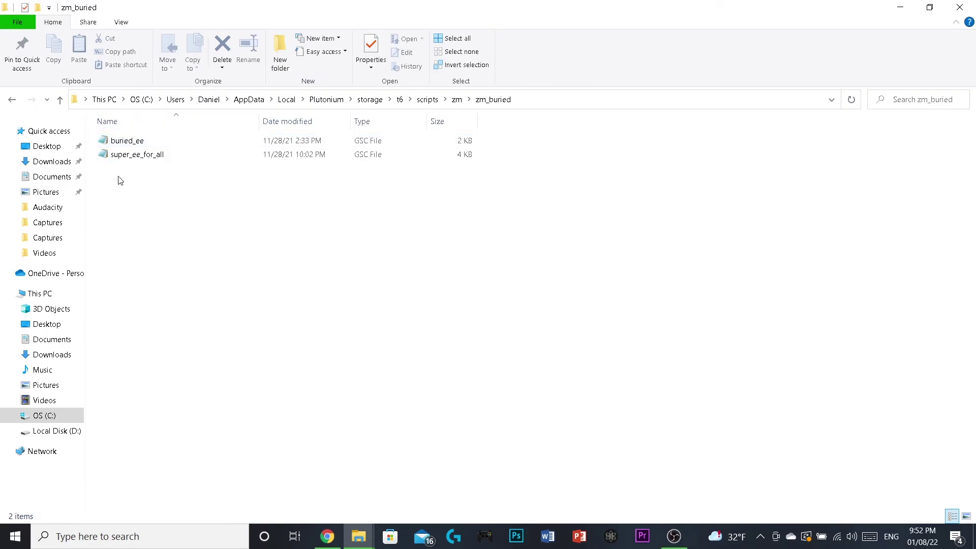
{"action": "left_click", "coordinate": [60, 100]}
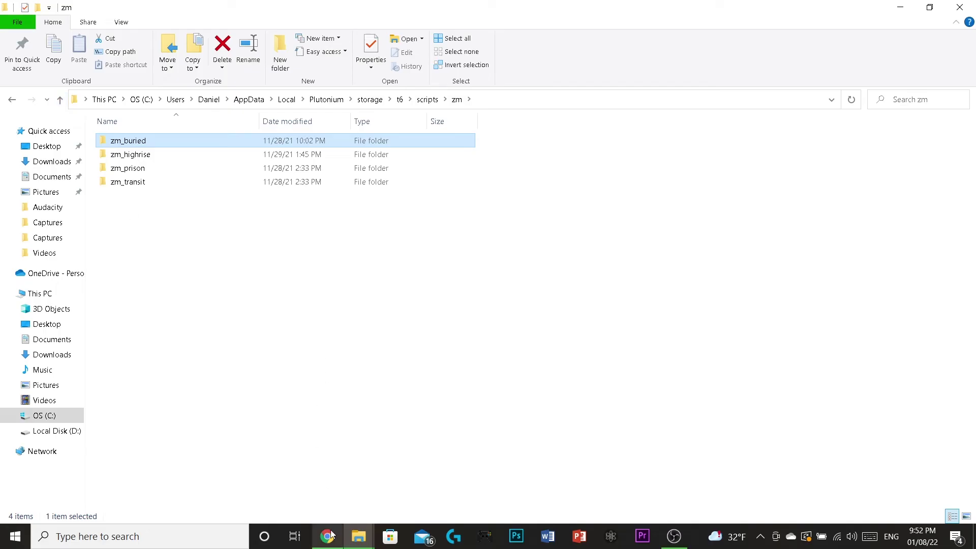
{"action": "left_click", "coordinate": [345, 431]}
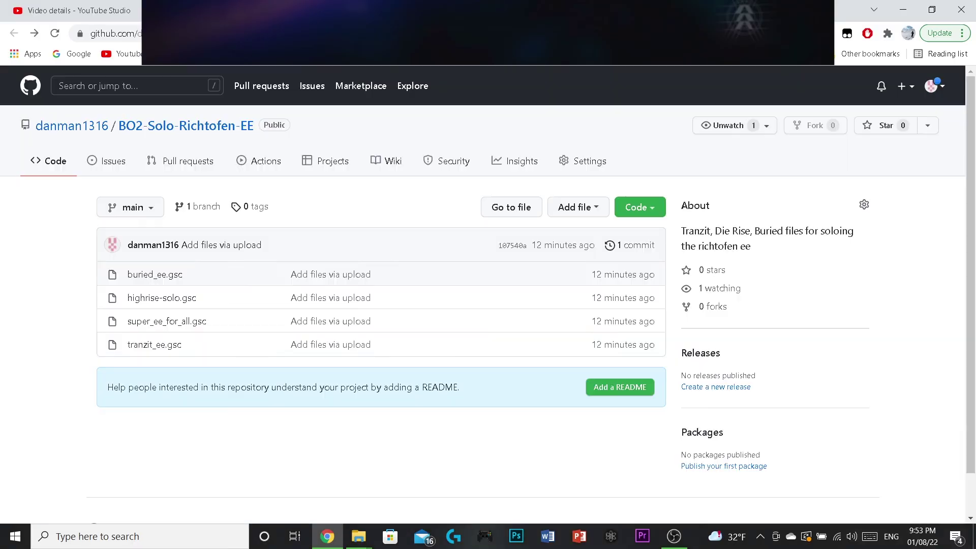
View tranzit_ee.gsc and highrise-solo.gsc in GitHub, returning to the file list after each
{"action": "left_click", "coordinate": [155, 342]}
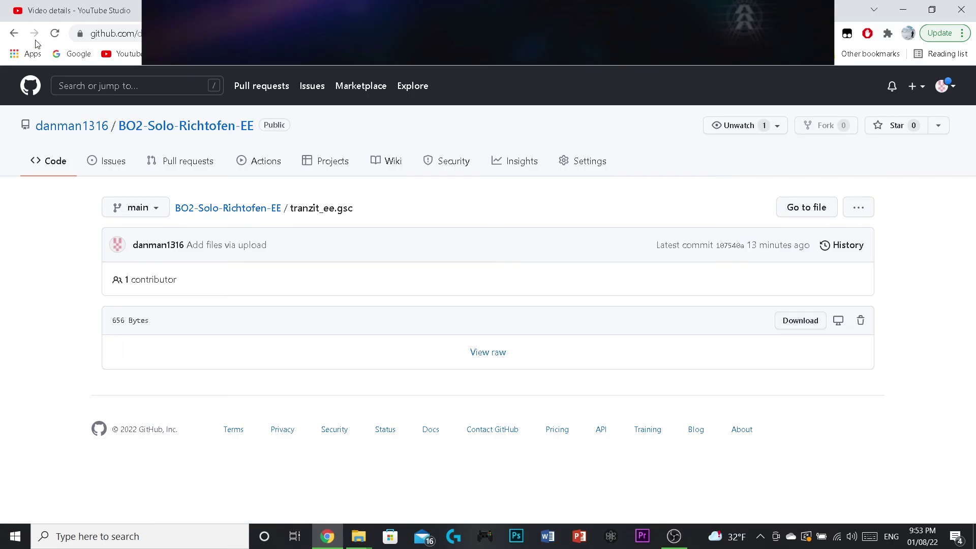
{"action": "left_click", "coordinate": [14, 33]}
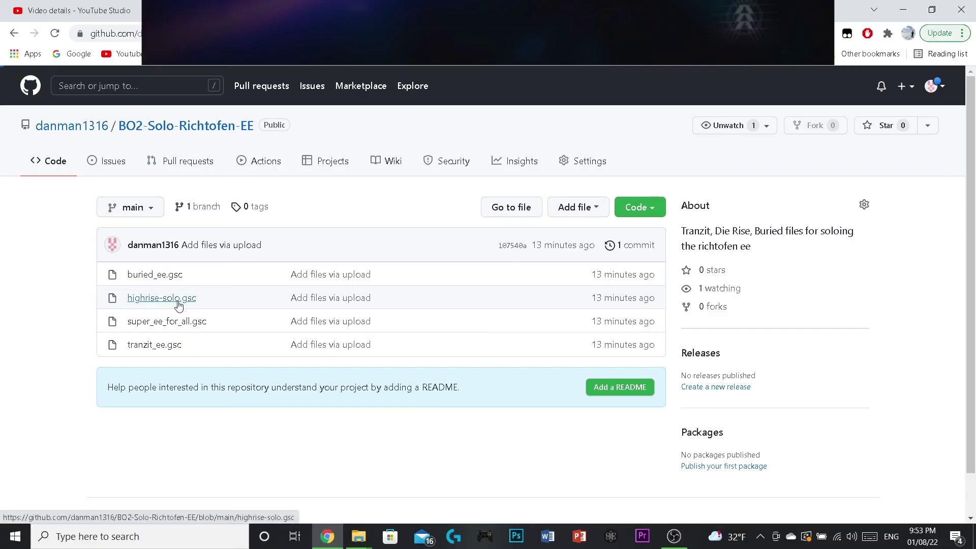
{"action": "left_click", "coordinate": [175, 301]}
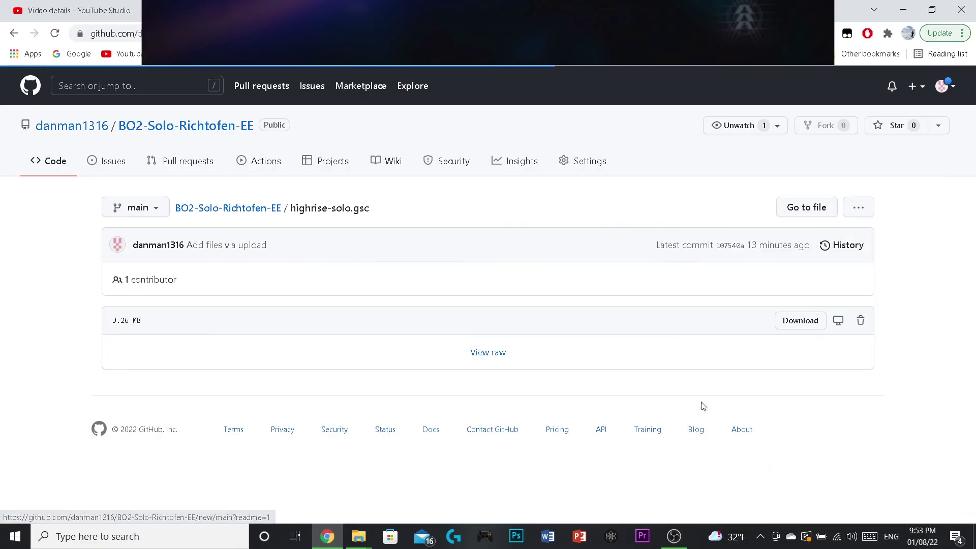
{"action": "left_click", "coordinate": [14, 33]}
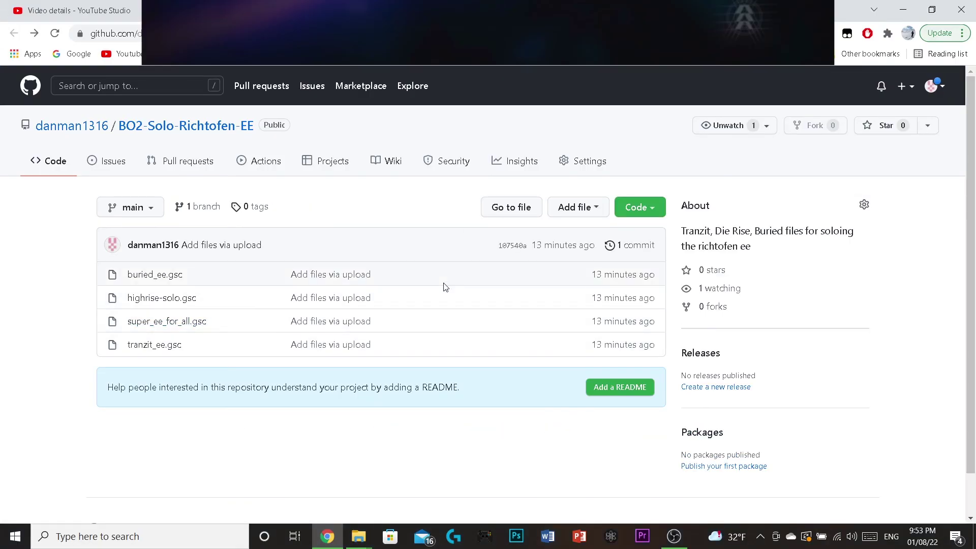
Scroll through the SOLO TRANZIT EASTER EGG FAST GUIDE description and comments, then back to the player
{"action": "key", "text": "ctrl+w"}
{"action": "scroll", "coordinate": [249, 330], "scroll_direction": "up", "scroll_amount": 6}
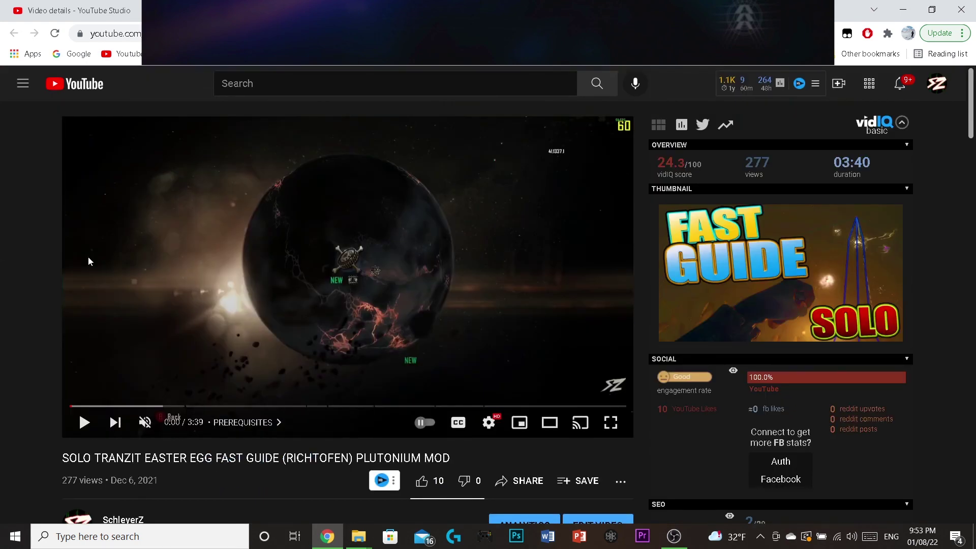
{"action": "scroll", "coordinate": [3, 285], "scroll_direction": "down", "scroll_amount": 12}
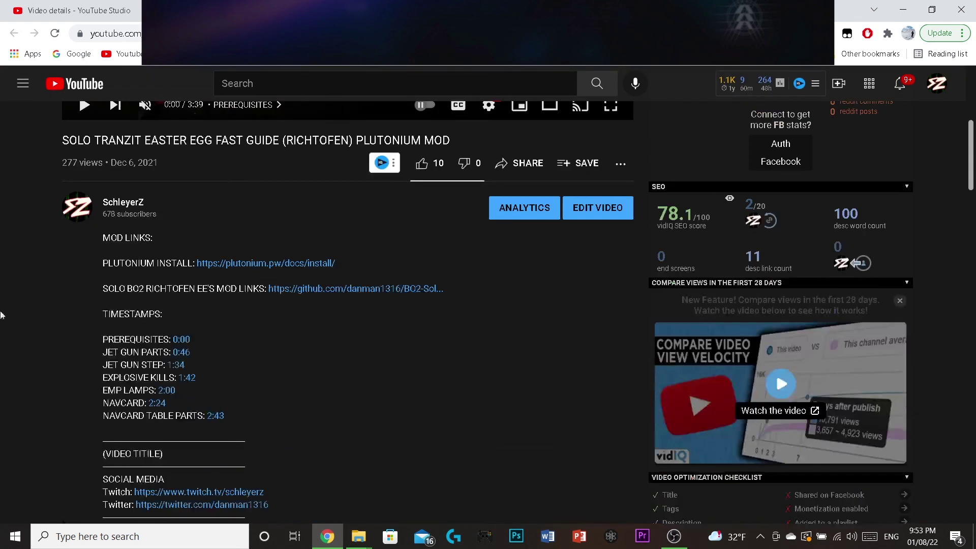
{"action": "scroll", "coordinate": [3, 346], "scroll_direction": "down", "scroll_amount": 10}
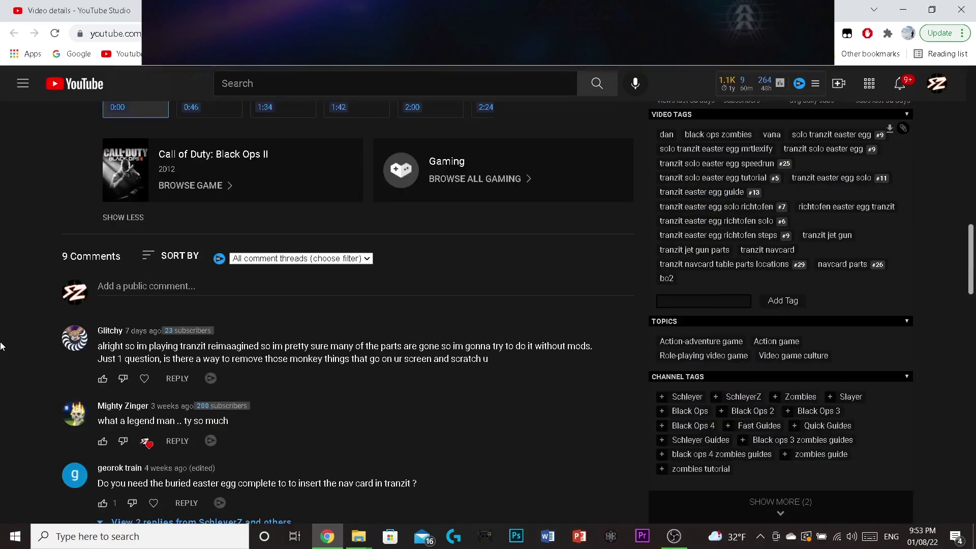
{"action": "scroll", "coordinate": [2, 347], "scroll_direction": "up", "scroll_amount": 12}
{"action": "scroll", "coordinate": [2, 346], "scroll_direction": "up", "scroll_amount": 8}
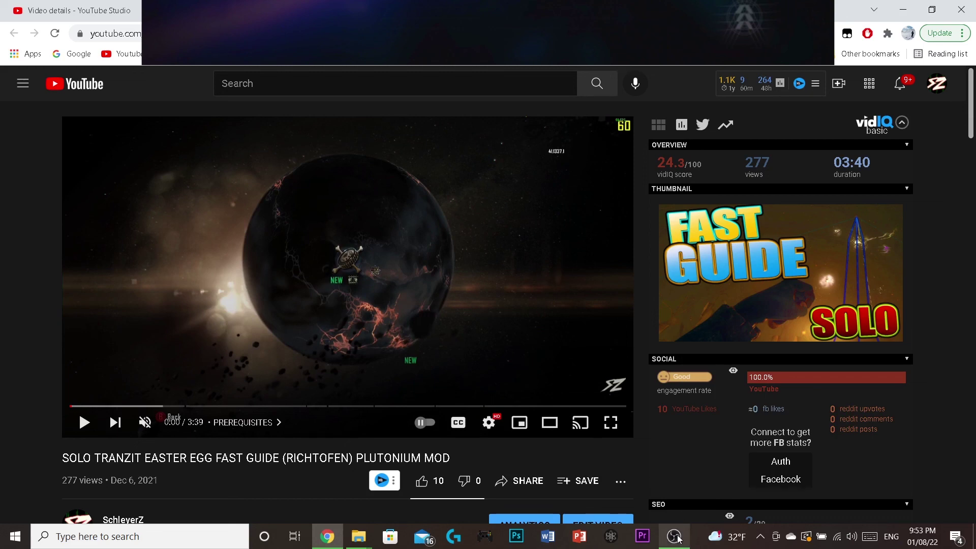
{"action": "mouse_move", "coordinate": [674, 536]}
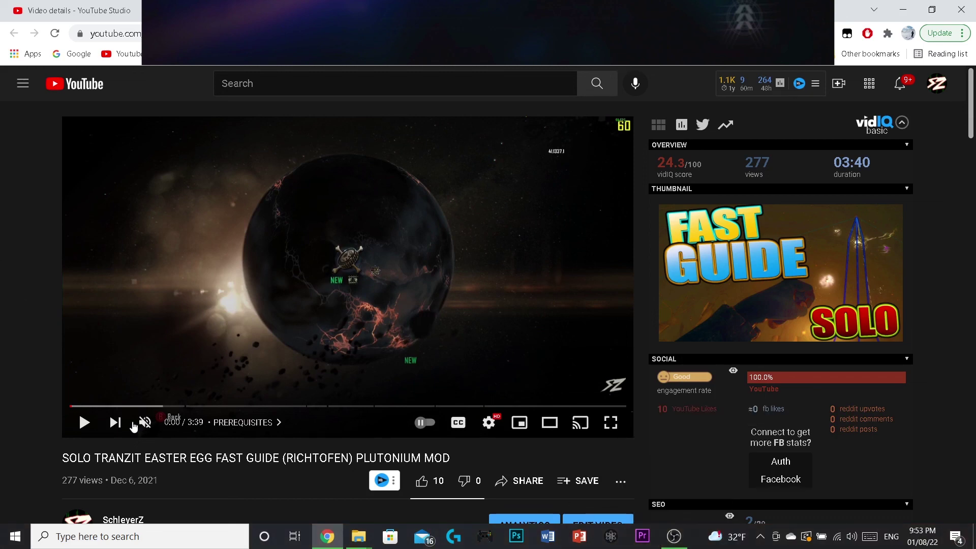